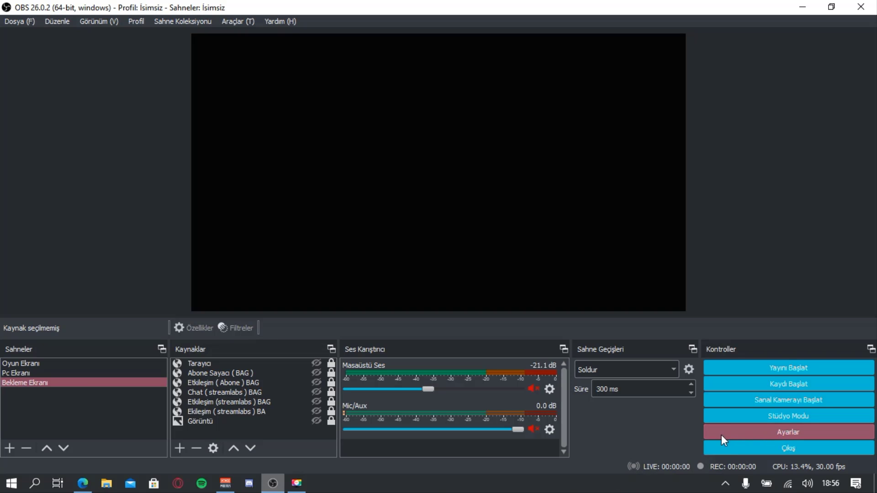
Open the OBS settings, reposition the settings window, and check which themes are available in the general settings.
click(763, 431)
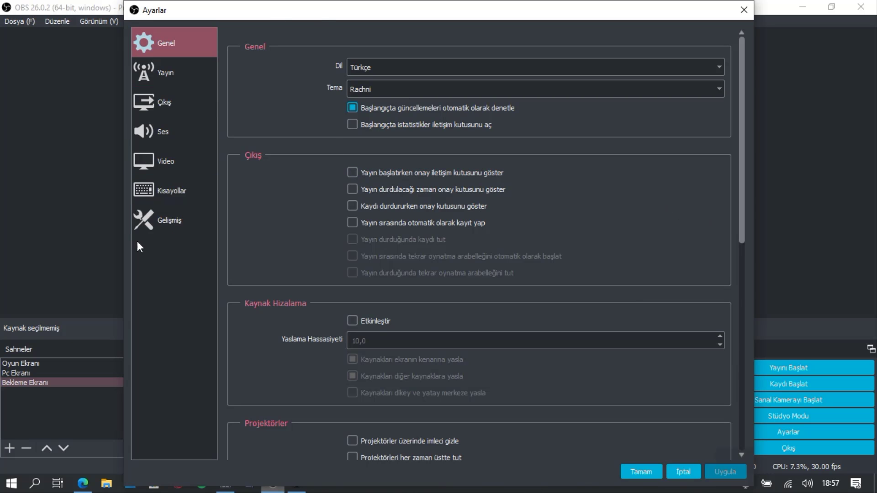
drag(337, 6, 373, 52)
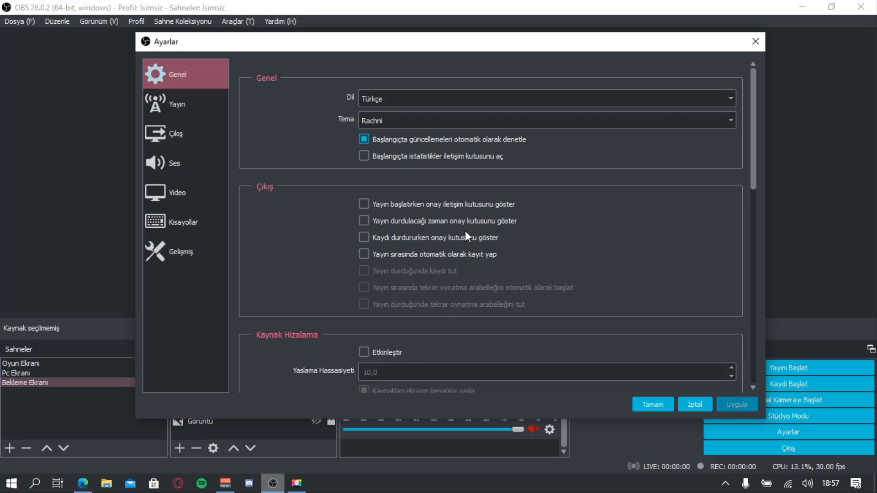
scroll(439, 251, down, 5)
scroll(389, 288, up, 5)
click(362, 121)
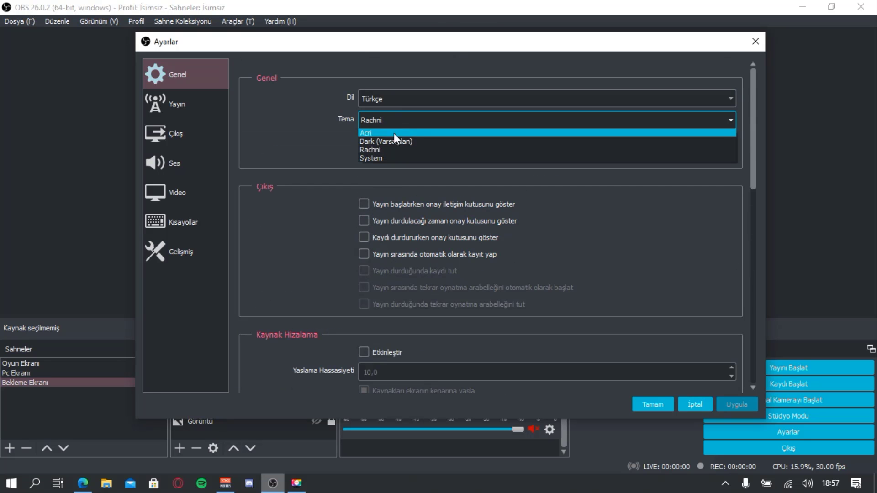
click(333, 158)
Review the remaining general settings, including source alignment, projectors, preview, studio mode and multiview options.
scroll(349, 185, down, 10)
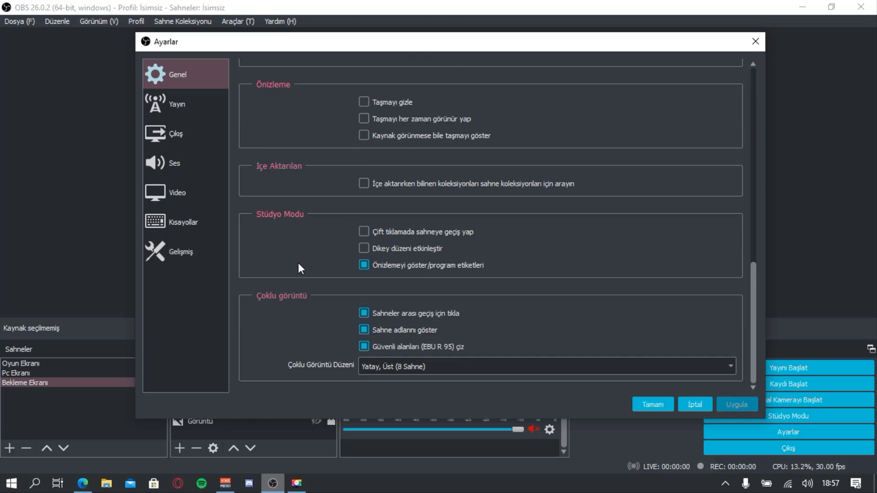
scroll(255, 231, up, 6)
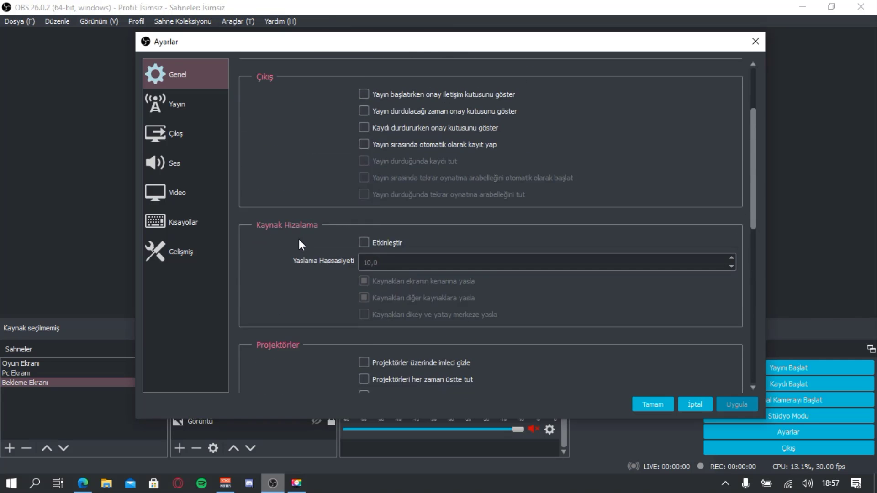
scroll(299, 242, up, 2)
scroll(304, 204, down, 4)
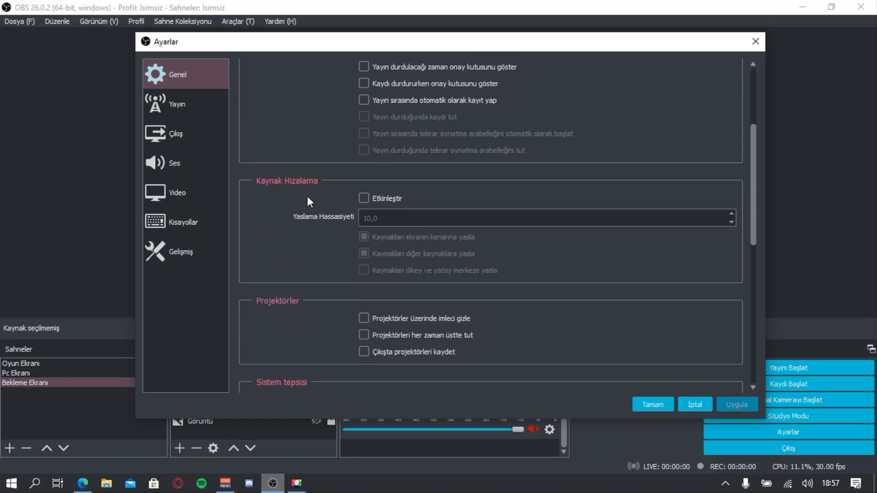
scroll(307, 196, down, 5)
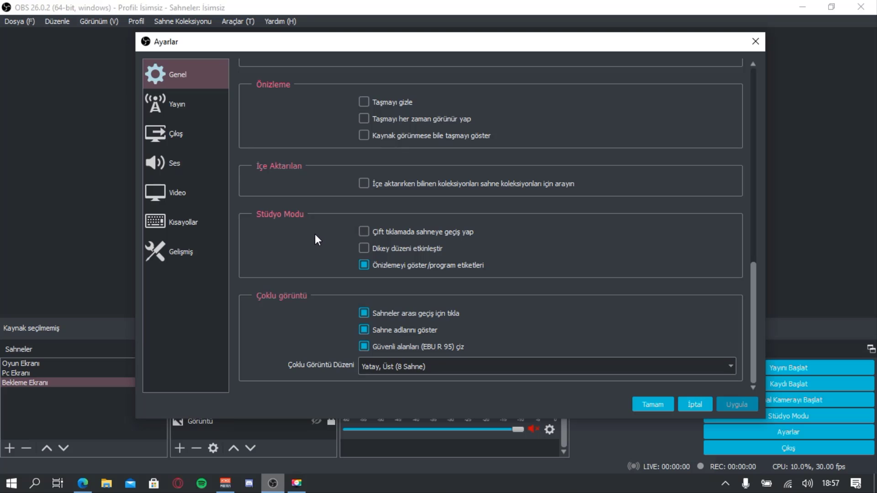
scroll(306, 233, up, 7)
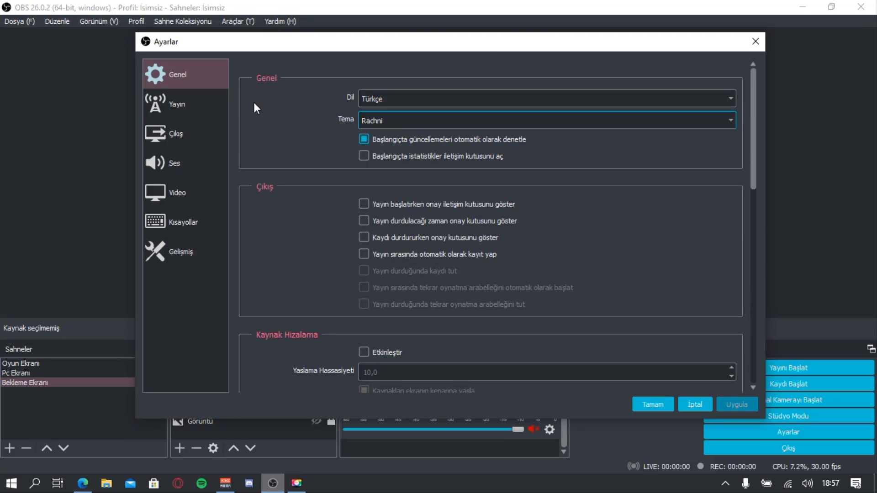
scroll(340, 201, down, 4)
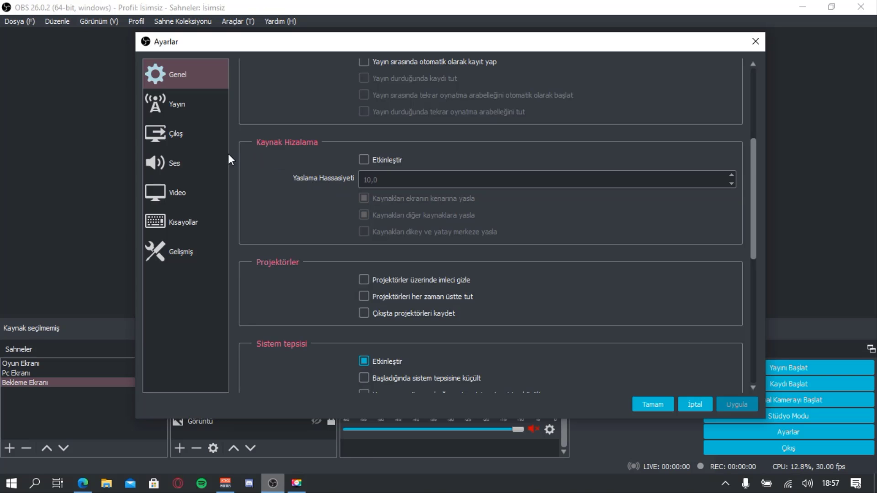
Open the stream (Yayın) settings and examine the available streaming services.
click(185, 99)
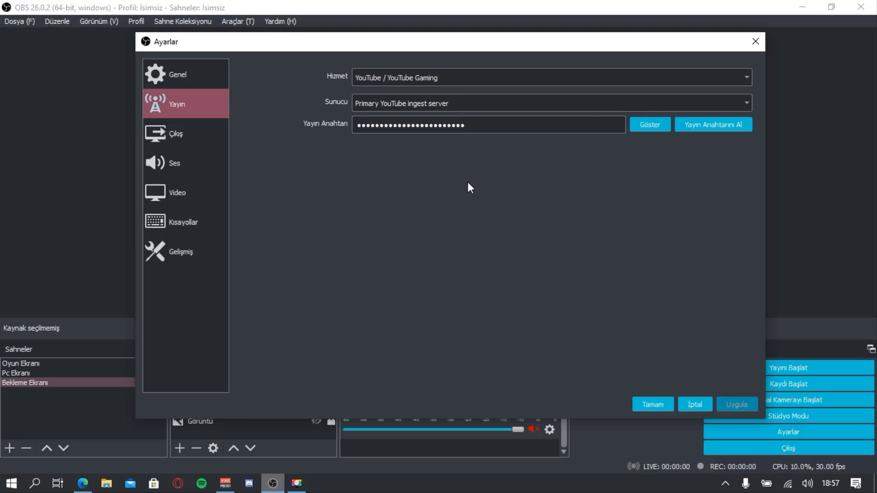
click(456, 77)
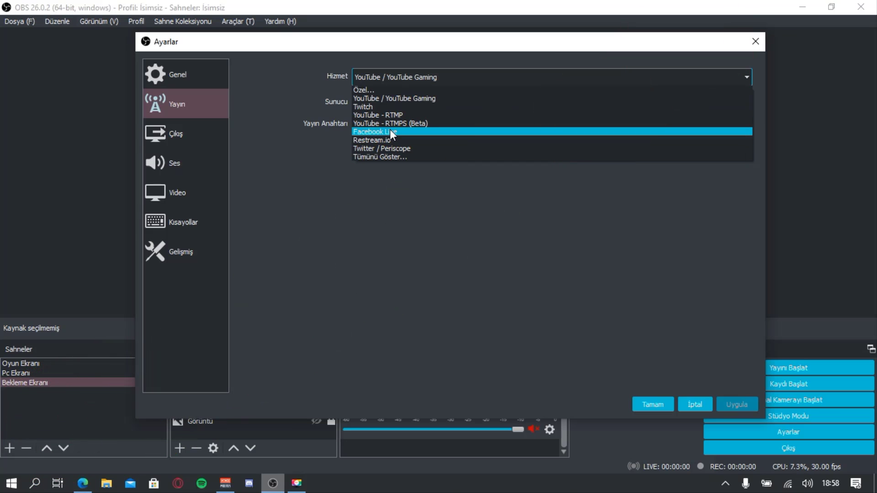
click(369, 212)
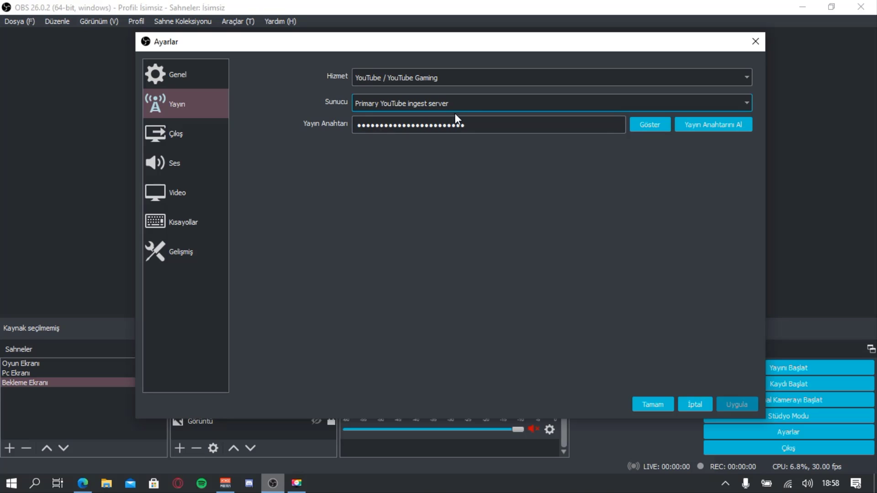
click(429, 172)
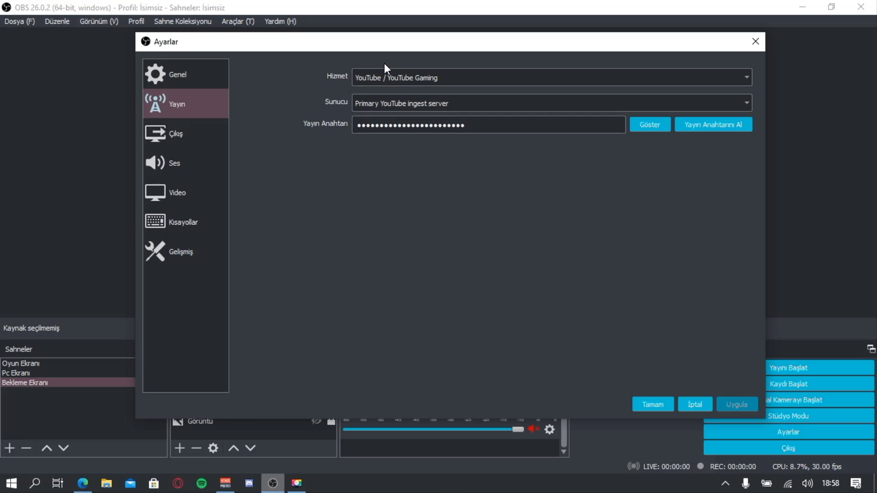
Set the streaming service (Hizmet) to "Özel..." and check the stream key field and the service list.
click(383, 79)
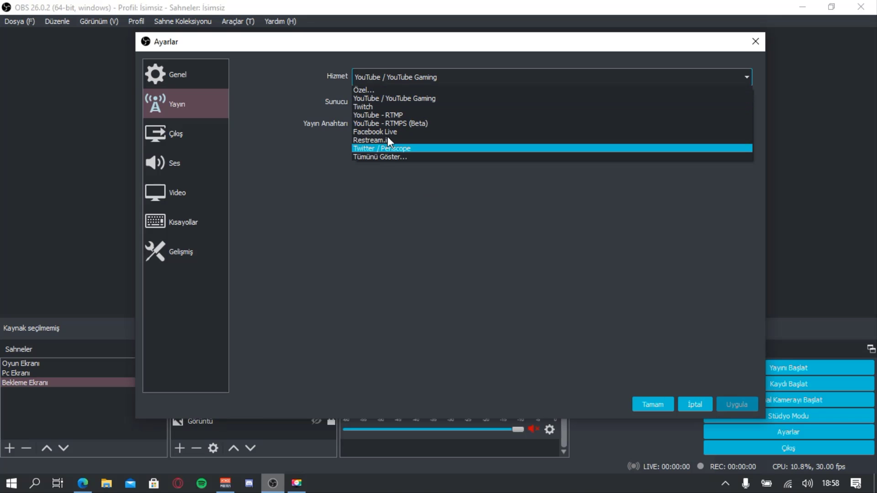
click(376, 91)
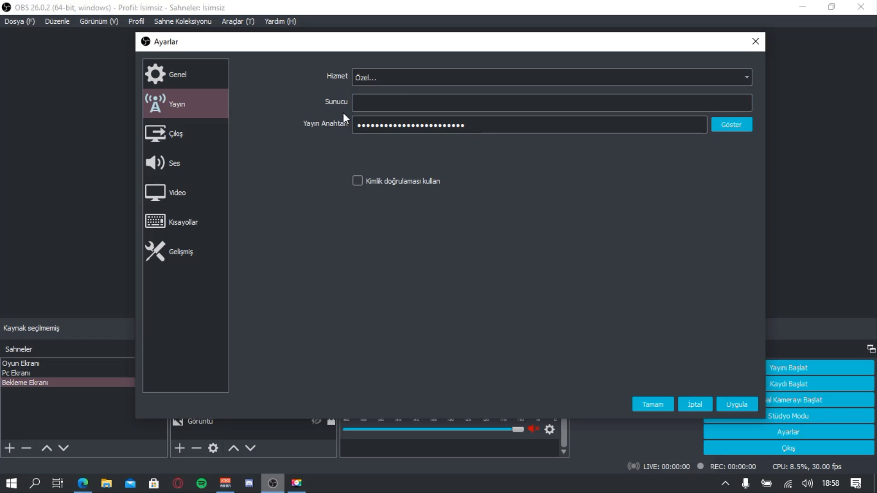
click(494, 128)
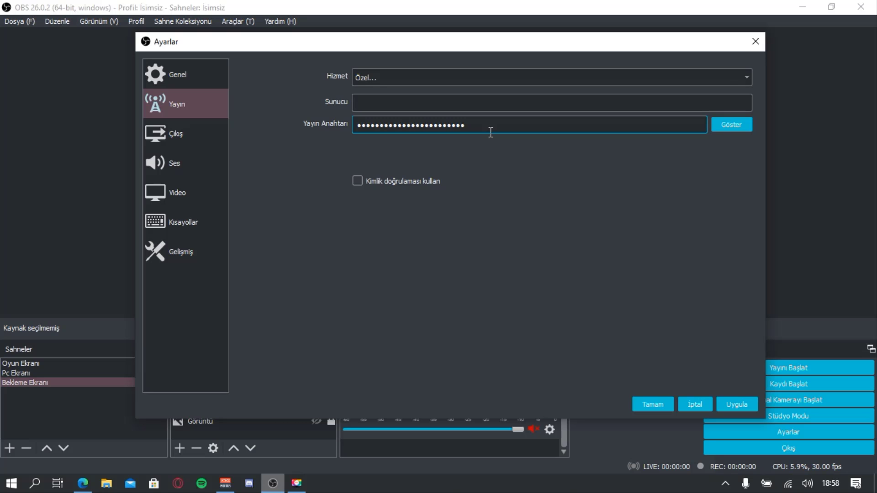
click(429, 73)
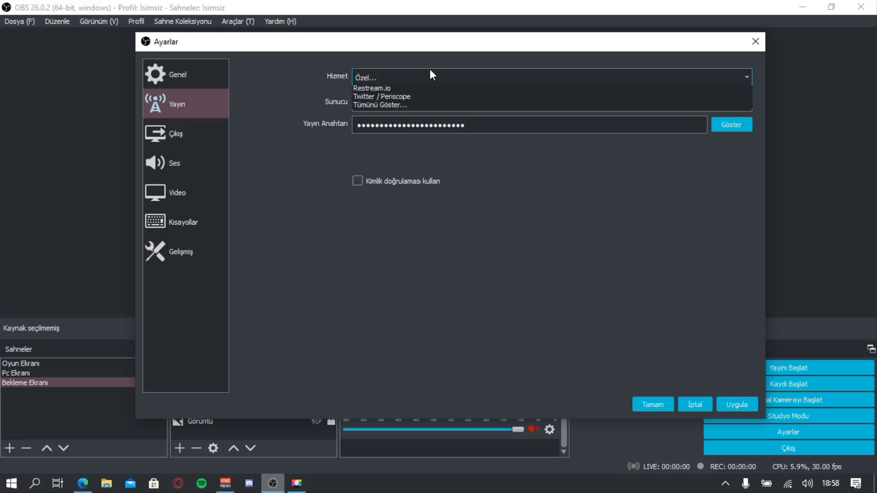
click(418, 186)
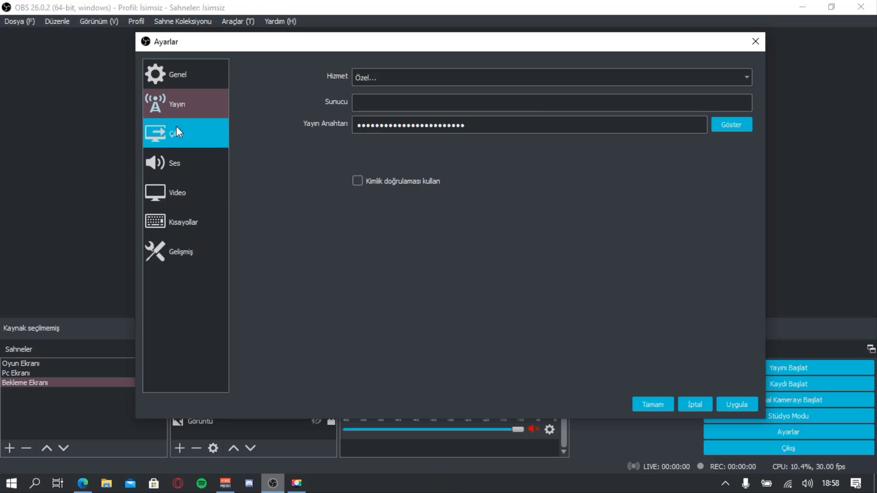
Review the output (Çıkış) settings for streaming, including encoder, rescaled output and bitrate.
click(167, 142)
scroll(326, 224, down, 3)
scroll(291, 226, up, 3)
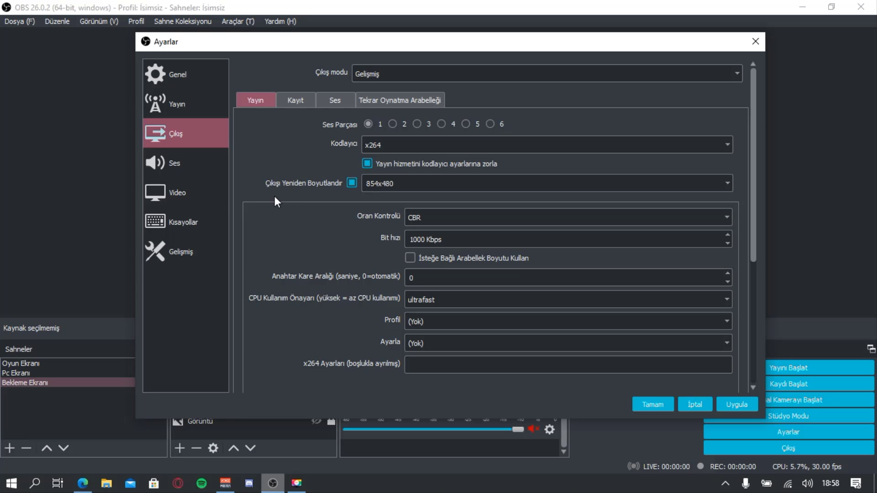
Review the audio (Ses) settings, including sample rate, global audio devices, meters and the push-to-talk options.
click(187, 167)
scroll(264, 231, down, 10)
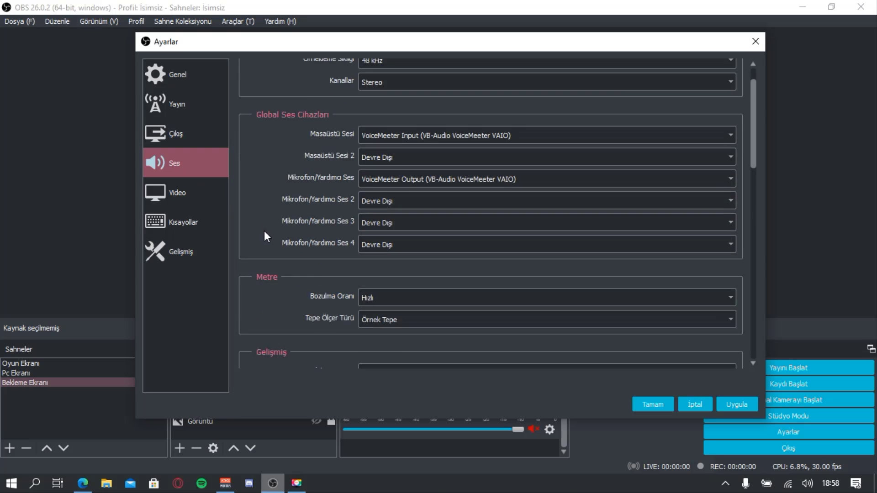
scroll(261, 241, down, 8)
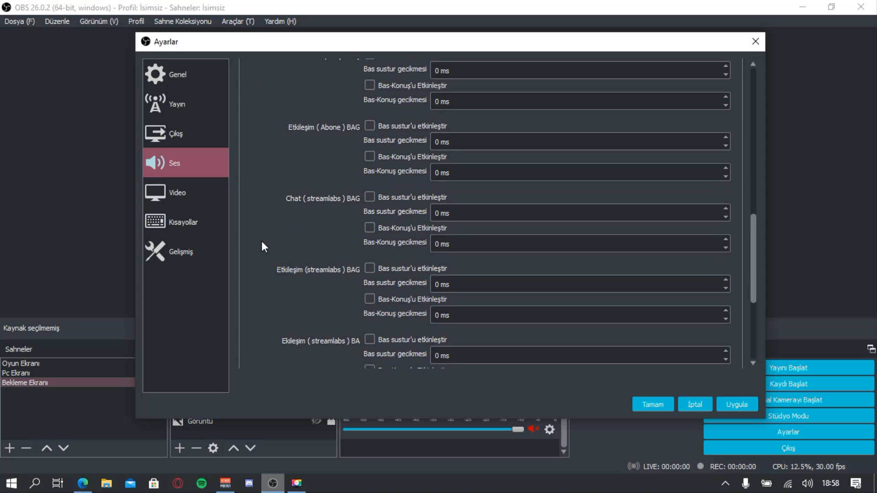
scroll(247, 235, up, 4)
scroll(247, 235, up, 15)
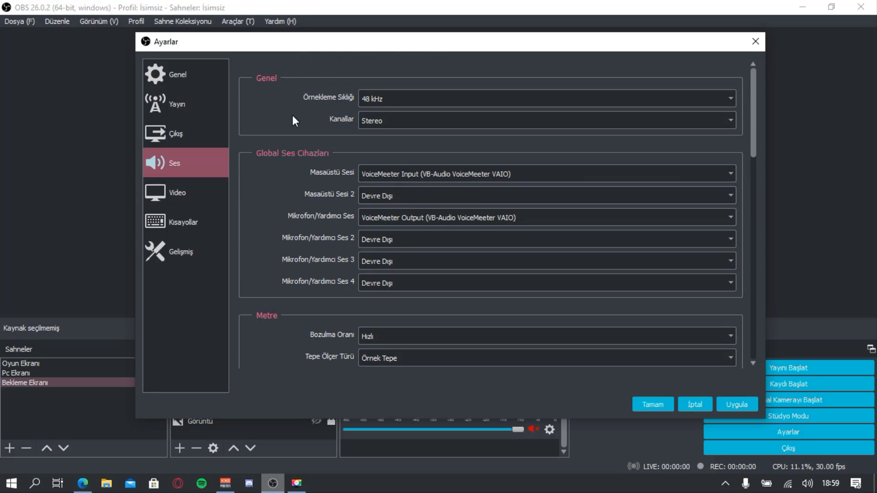
scroll(298, 135, down, 1)
scroll(388, 183, down, 1)
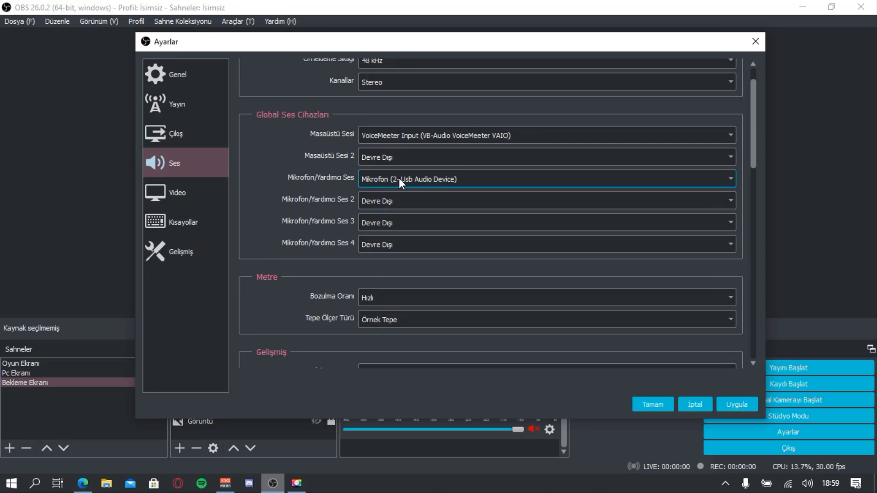
scroll(398, 181, up, 1)
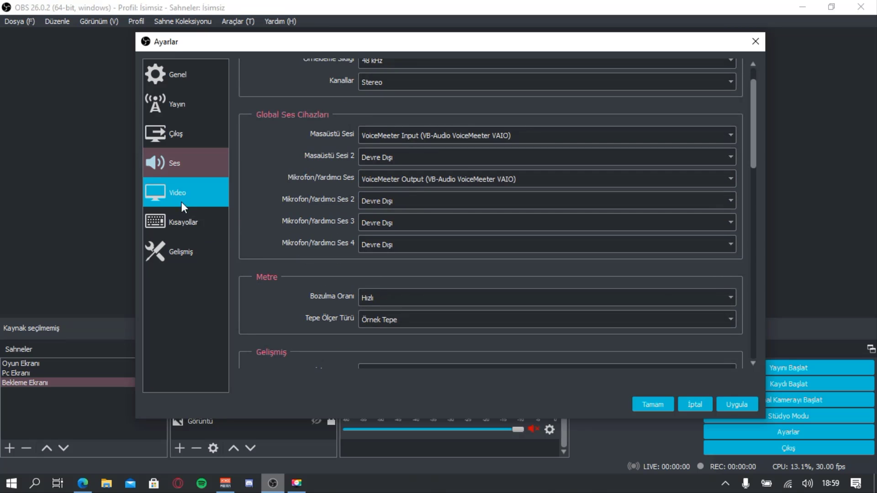
In the video settings, set the downscale filter to Bilinear and check the common FPS values on offer.
click(194, 197)
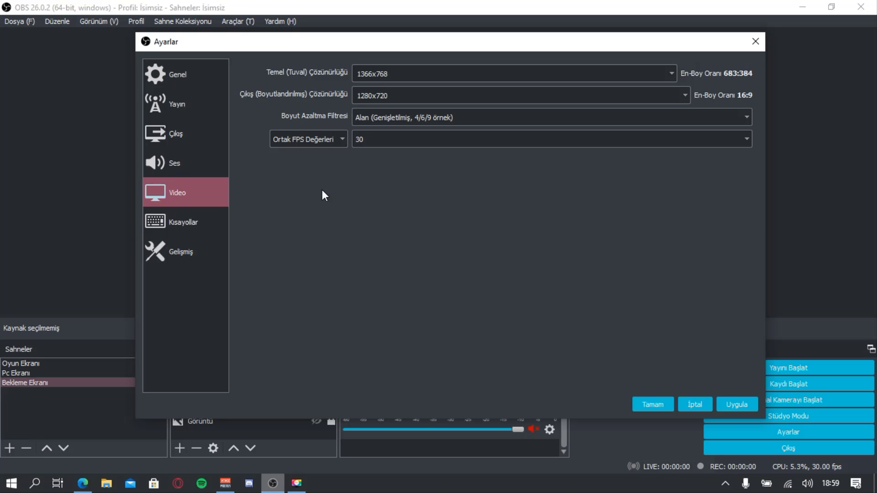
click(436, 120)
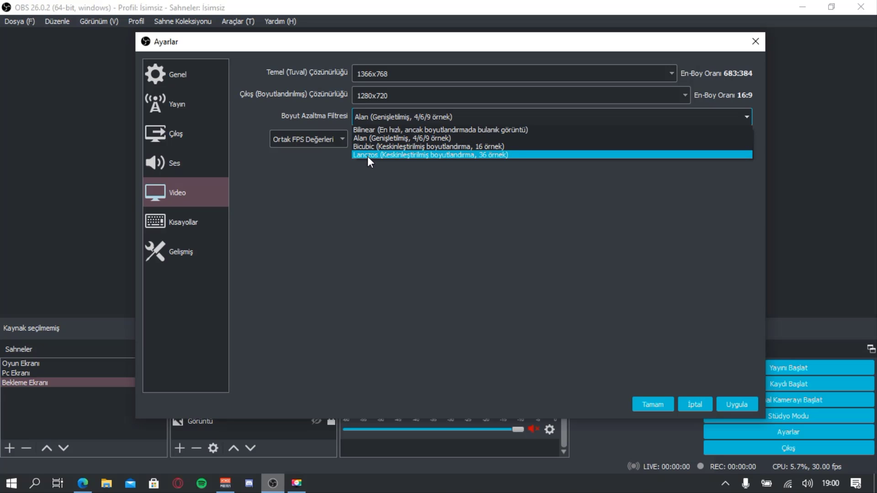
click(369, 132)
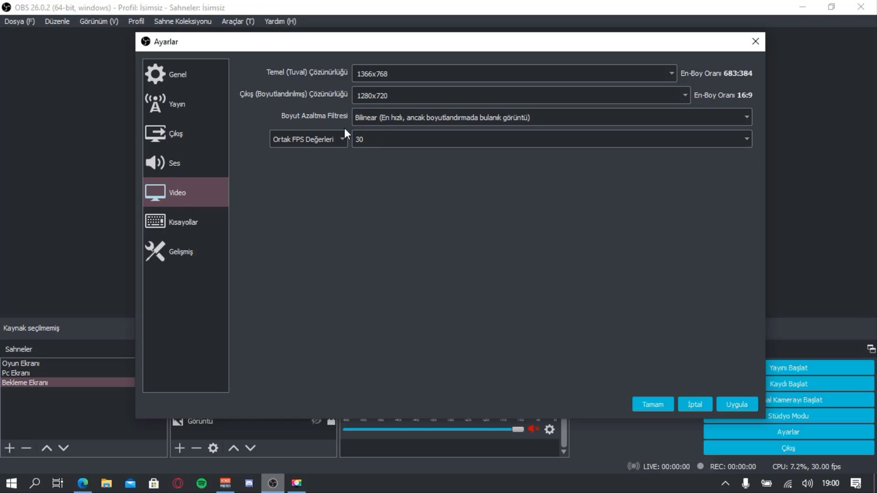
click(384, 145)
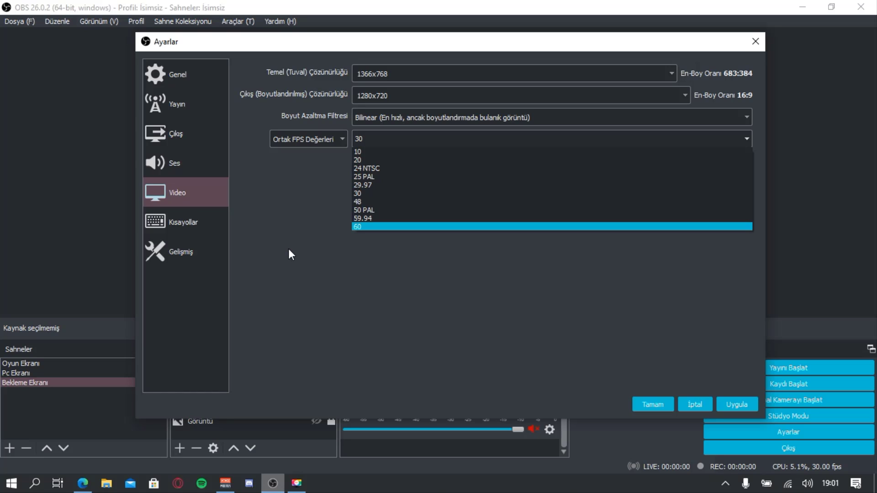
click(311, 288)
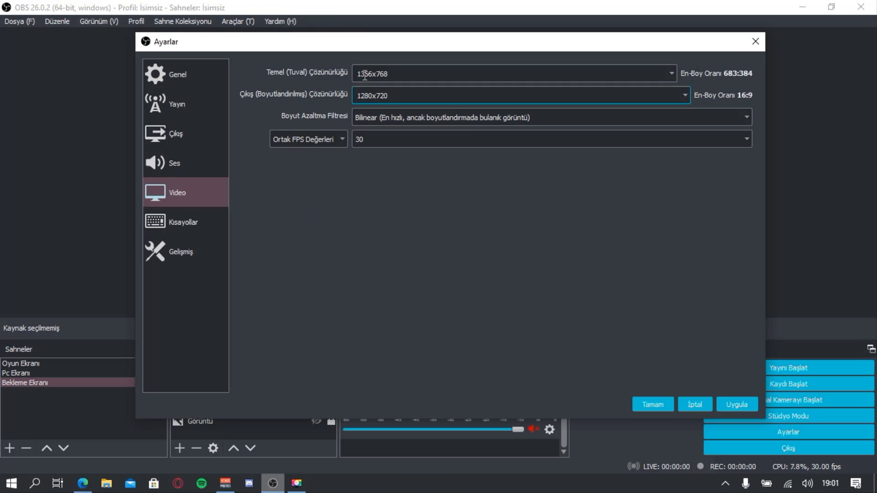
Look through the hotkey (Kısayollar) settings for streaming, scenes, sources and audio devices.
click(186, 224)
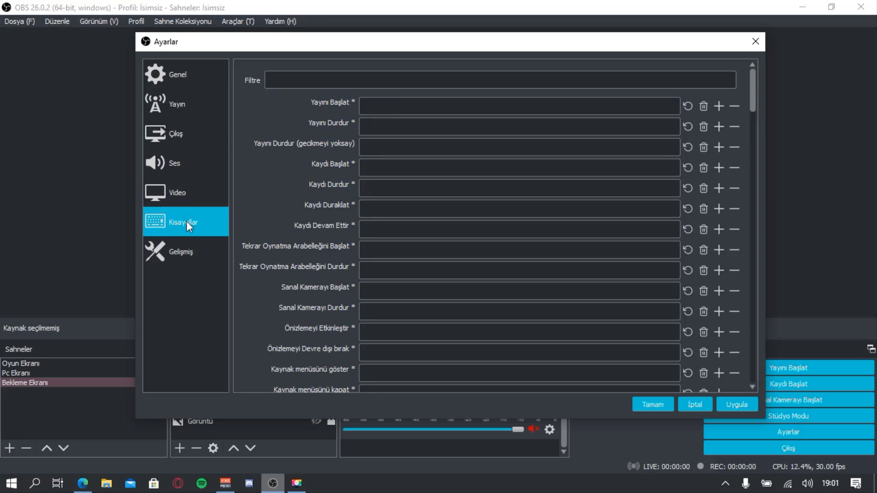
scroll(271, 191, down, 10)
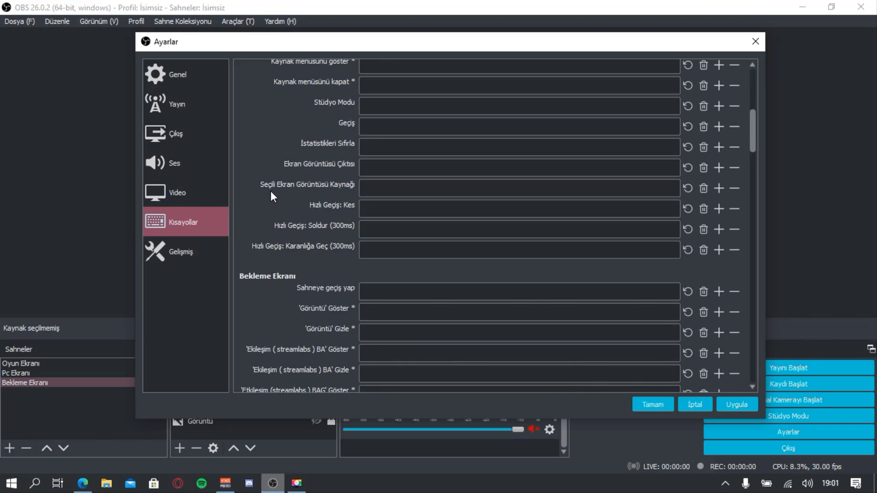
scroll(271, 191, down, 15)
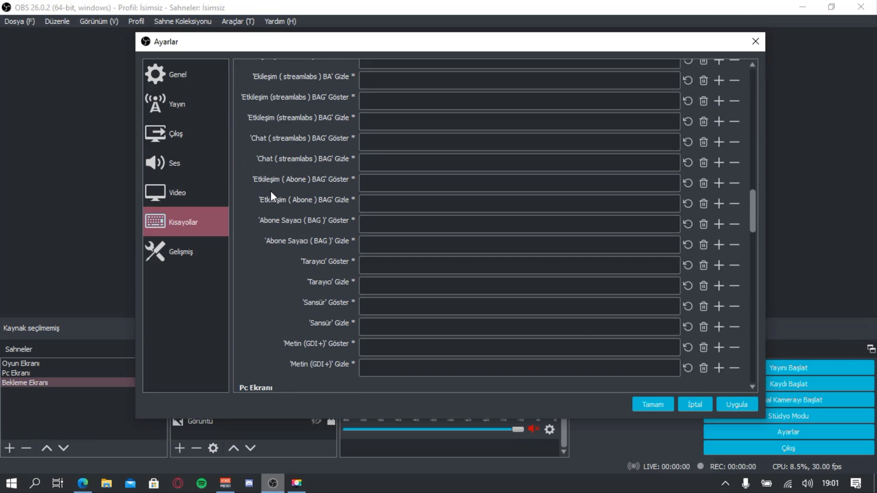
scroll(273, 178, down, 15)
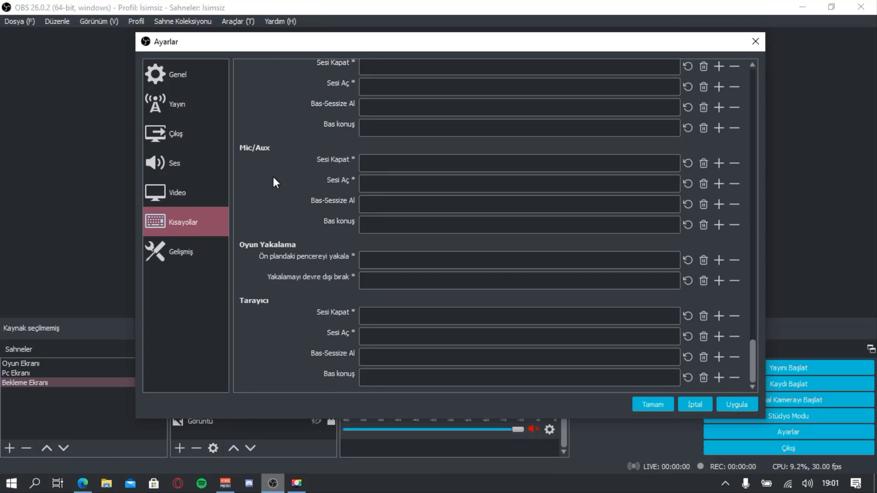
scroll(274, 180, up, 3)
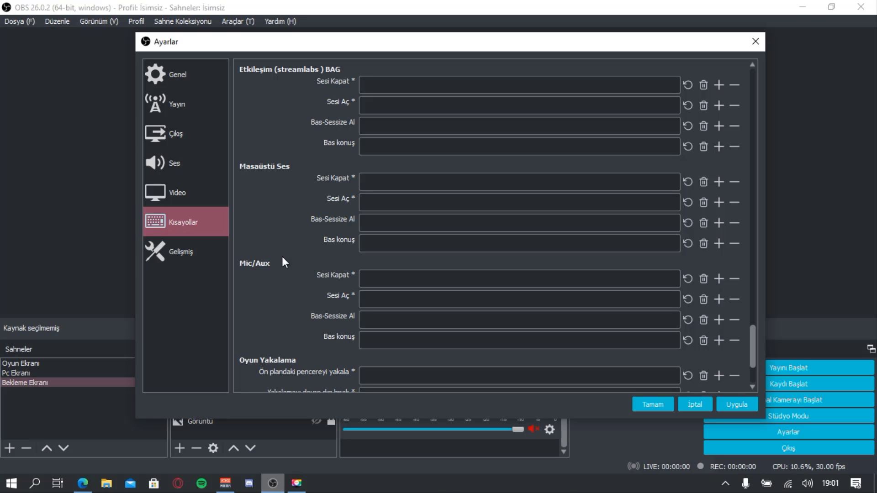
scroll(308, 270, up, 8)
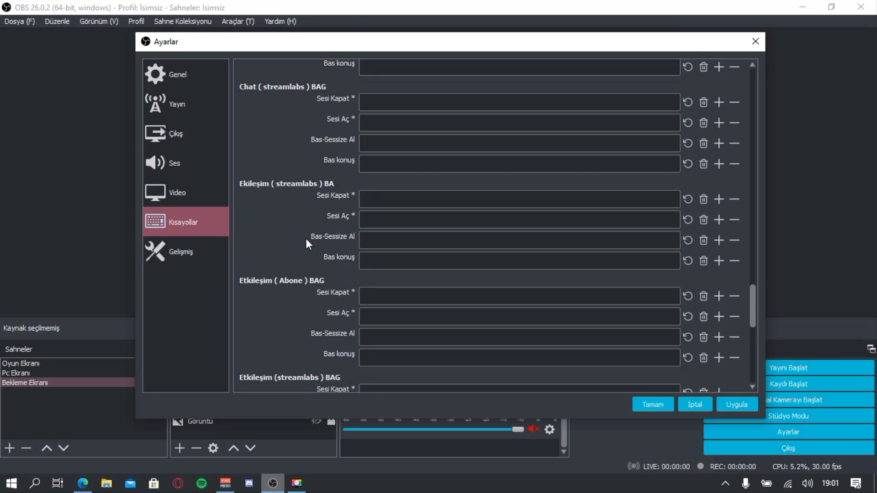
Review the advanced (Gelişmiş) settings, including process priority, video renderer, recording, stream delay, automatic reconnect and network options.
click(197, 253)
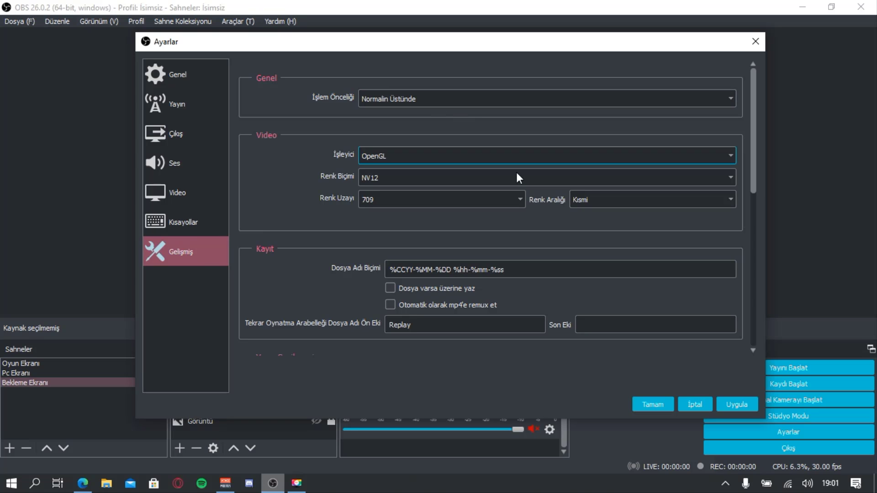
scroll(329, 194, down, 10)
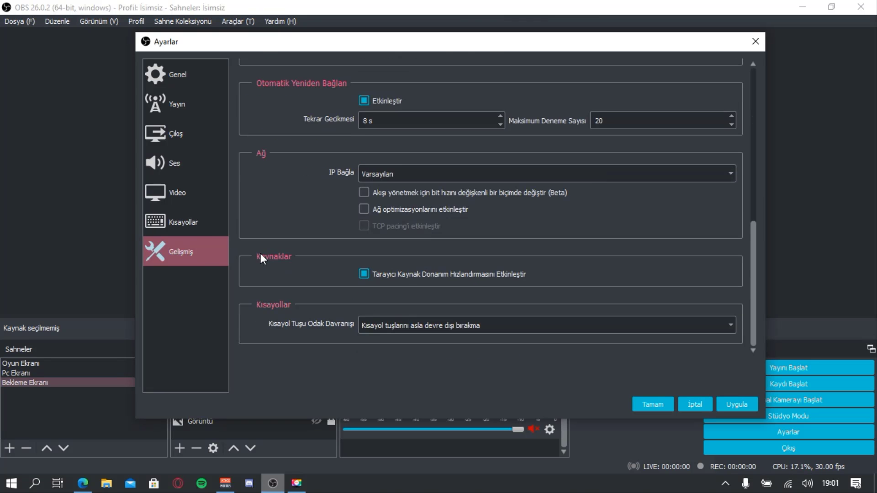
scroll(275, 256, up, 5)
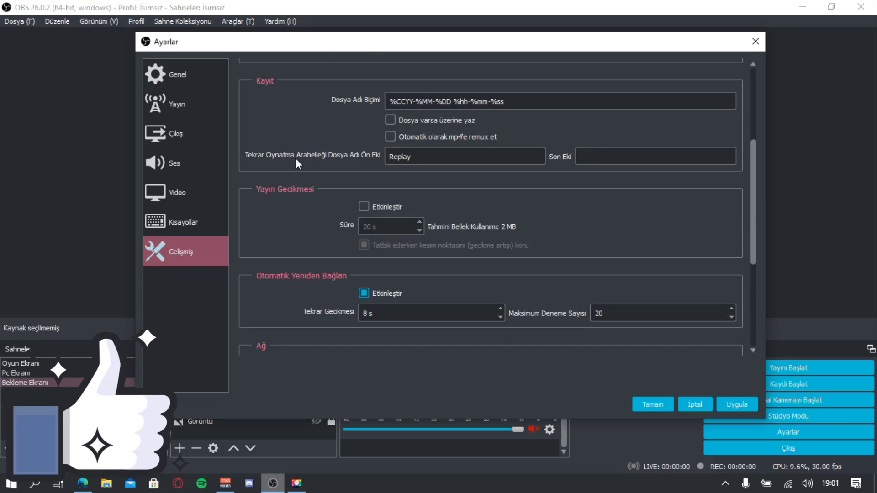
scroll(307, 268, up, 4)
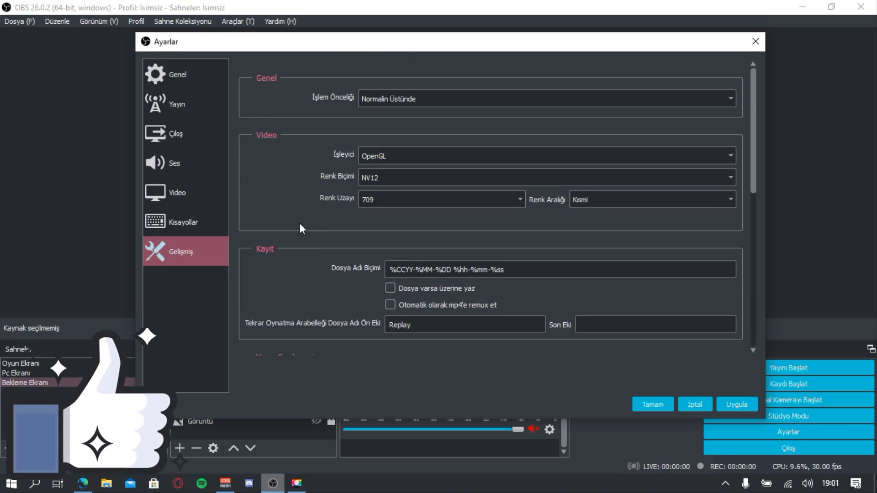
click(415, 156)
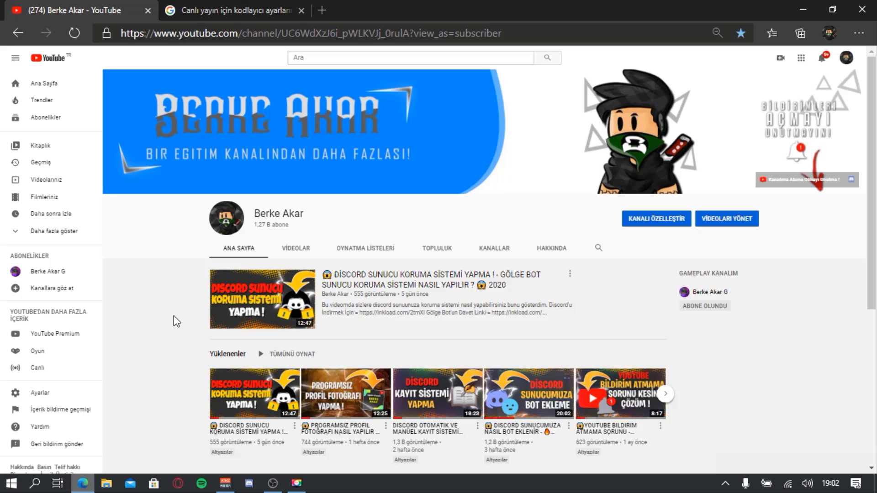
In the browser, look through the full list of uploaded videos on the YouTube channel.
click(295, 249)
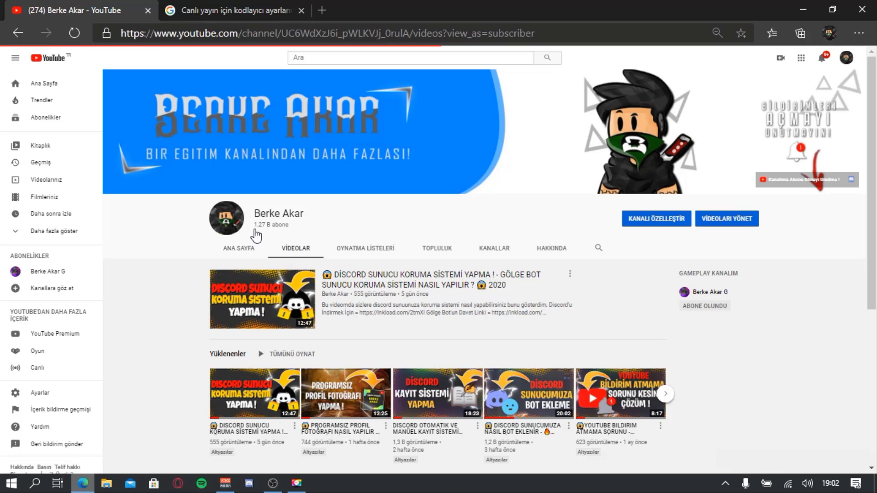
scroll(169, 290, down, 10)
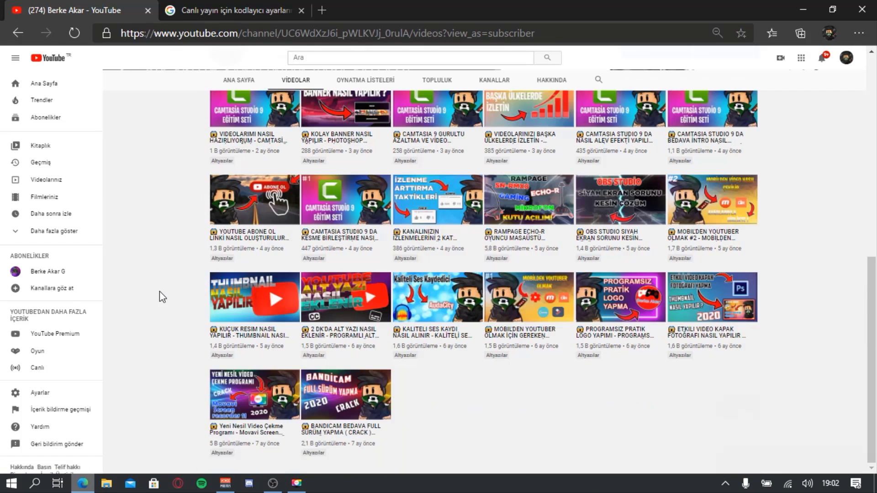
mouse_move(597, 198)
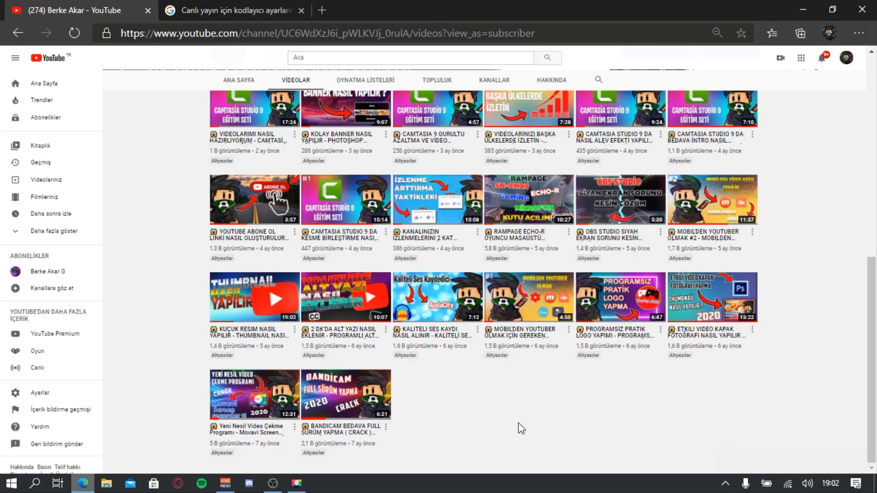
scroll(519, 428, up, 7)
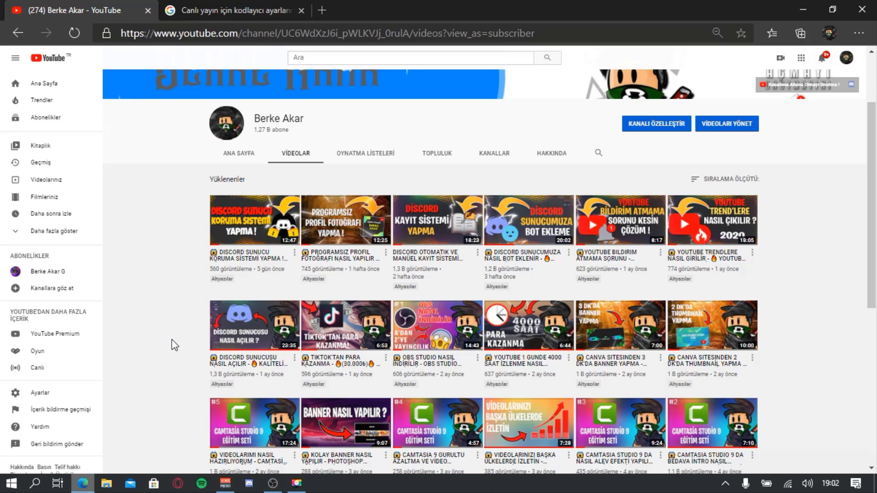
Return to OBS Studio and check the process priority (İşlem Önceliği) choices and the remaining advanced settings.
click(273, 482)
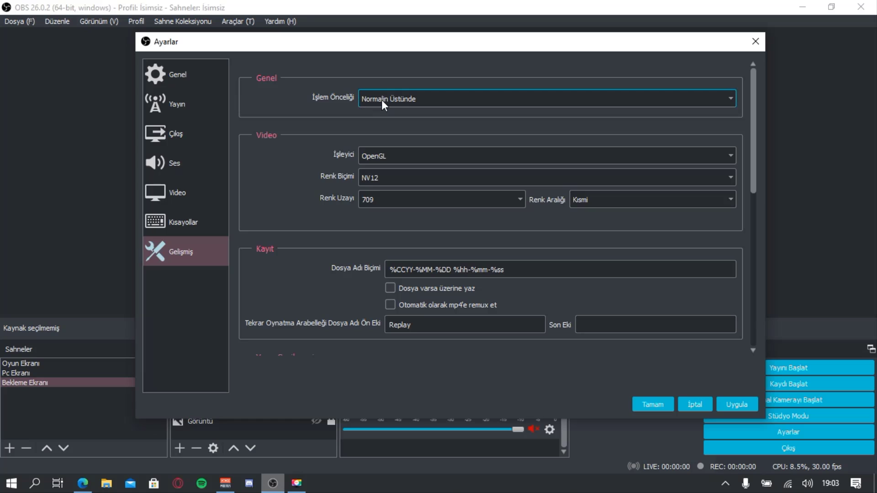
click(399, 96)
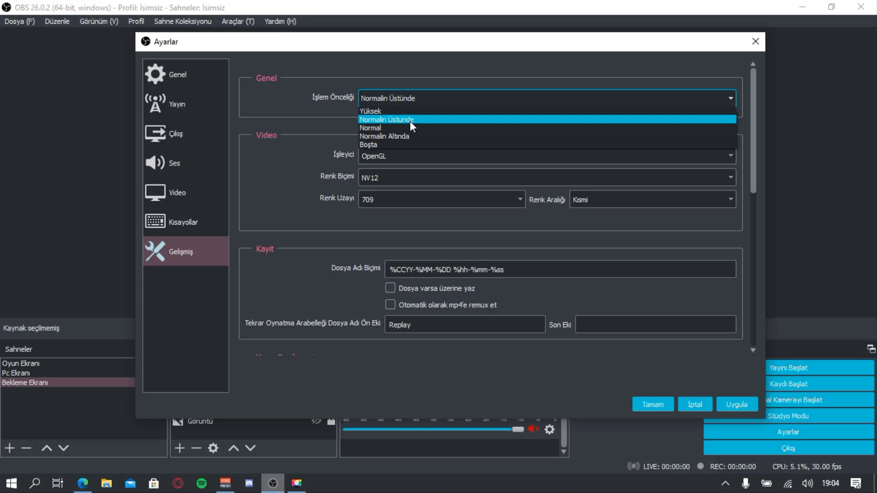
click(279, 165)
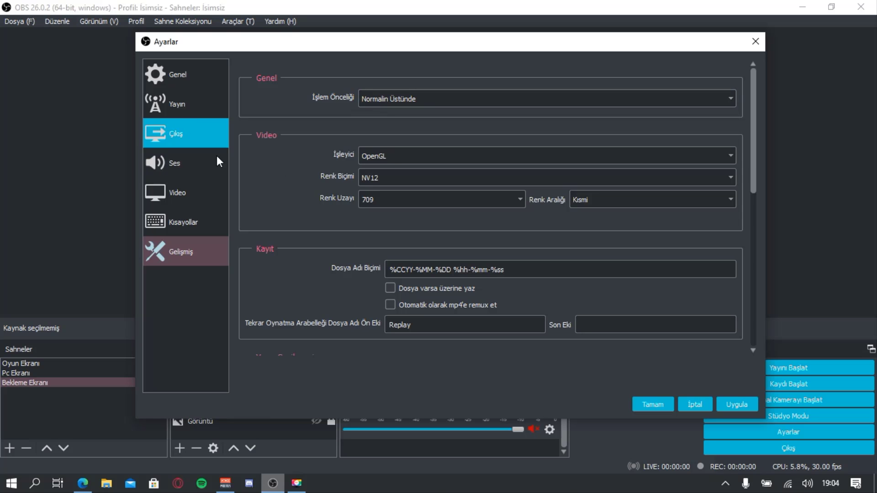
scroll(306, 323, down, 10)
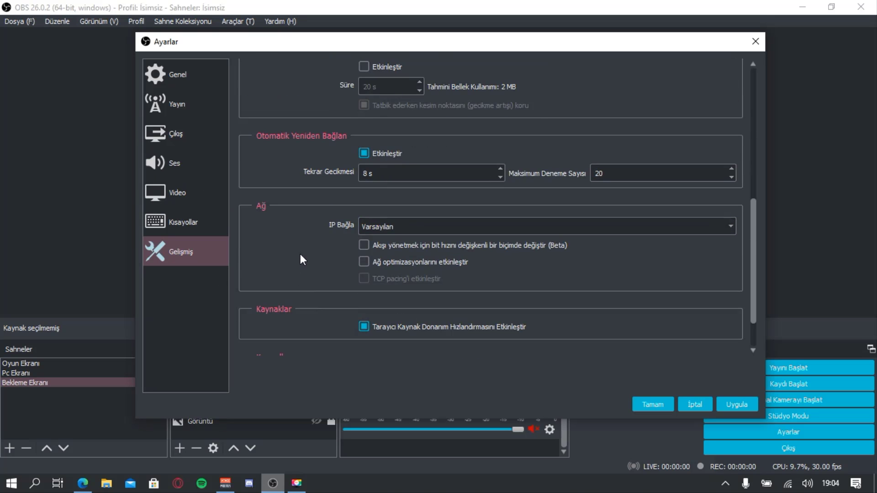
scroll(309, 260, up, 10)
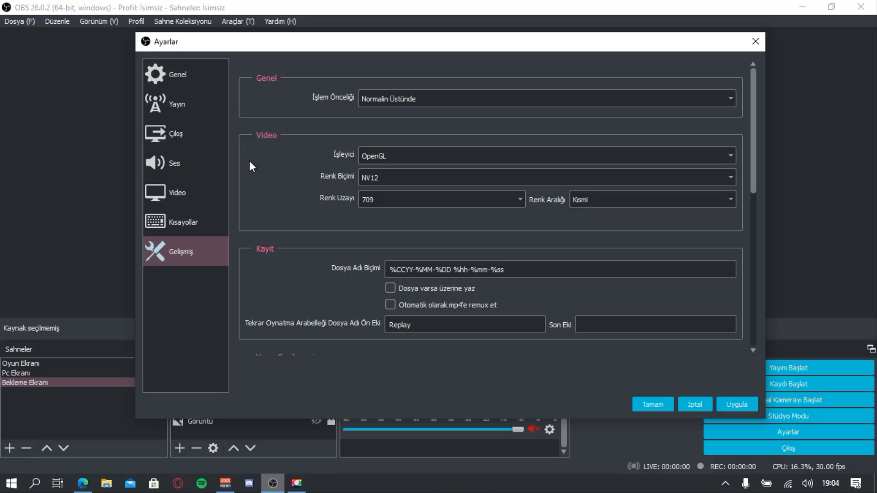
Compare the Basit and Gelişmiş output modes in the output (Çıkış) settings, ending on Gelişmiş.
click(184, 141)
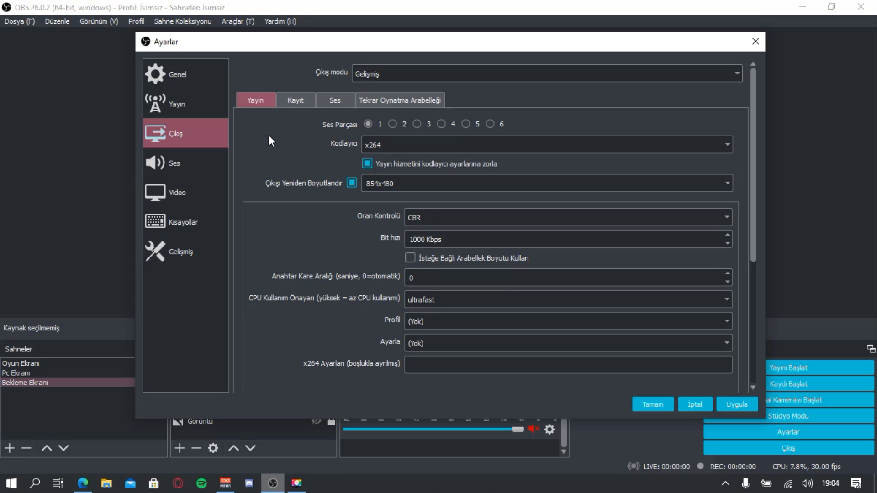
click(378, 71)
click(392, 71)
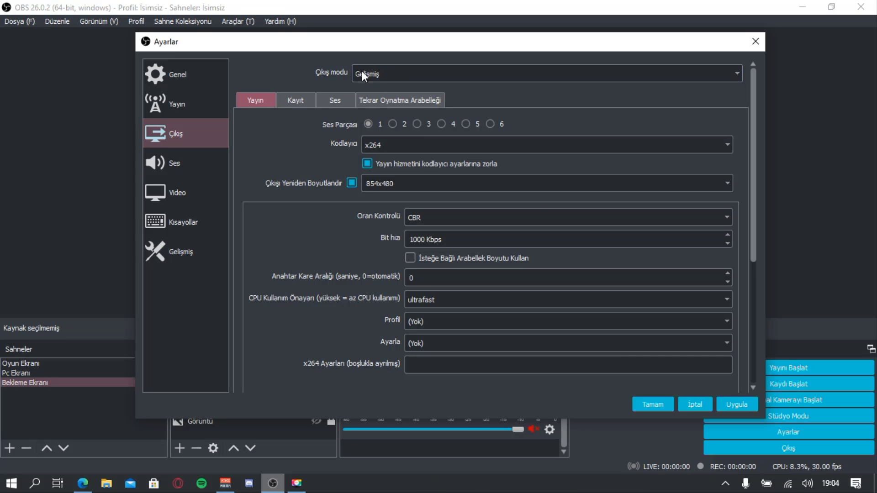
click(391, 72)
click(375, 85)
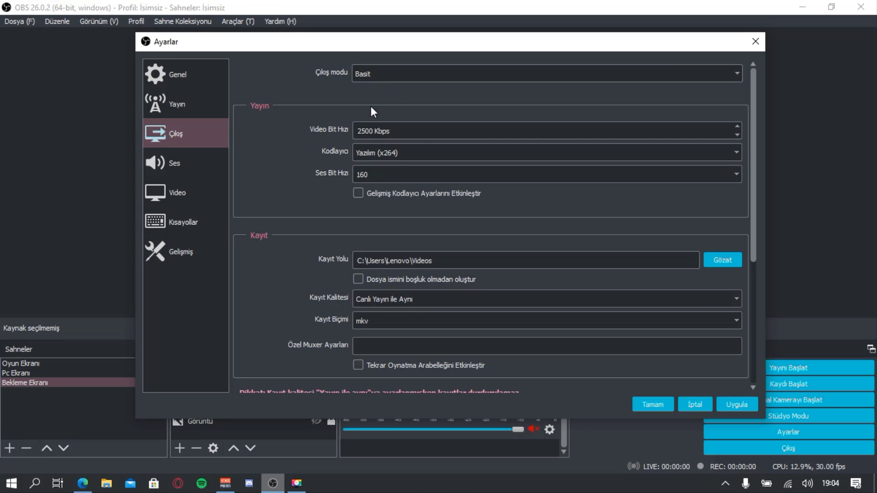
click(388, 72)
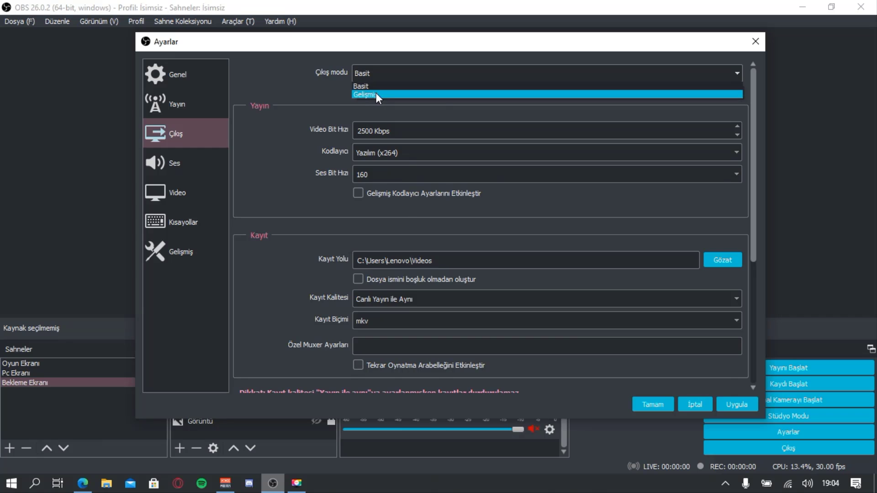
click(376, 92)
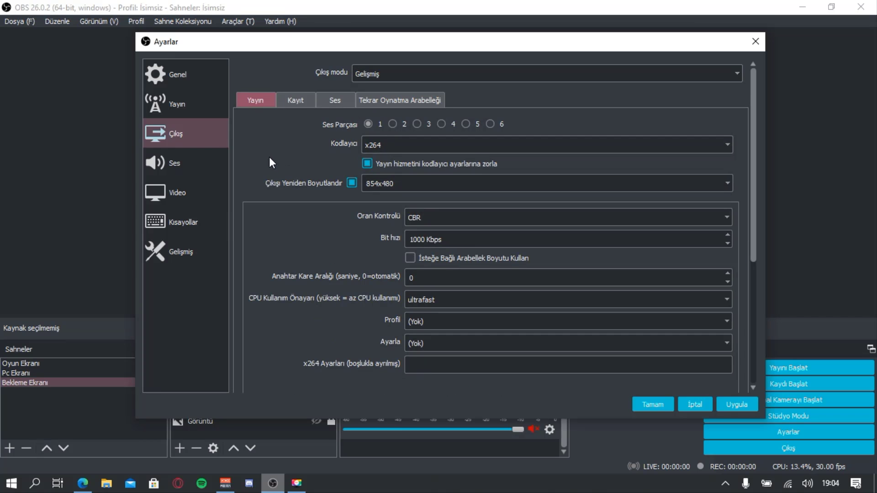
scroll(262, 119, down, 3)
scroll(262, 119, up, 3)
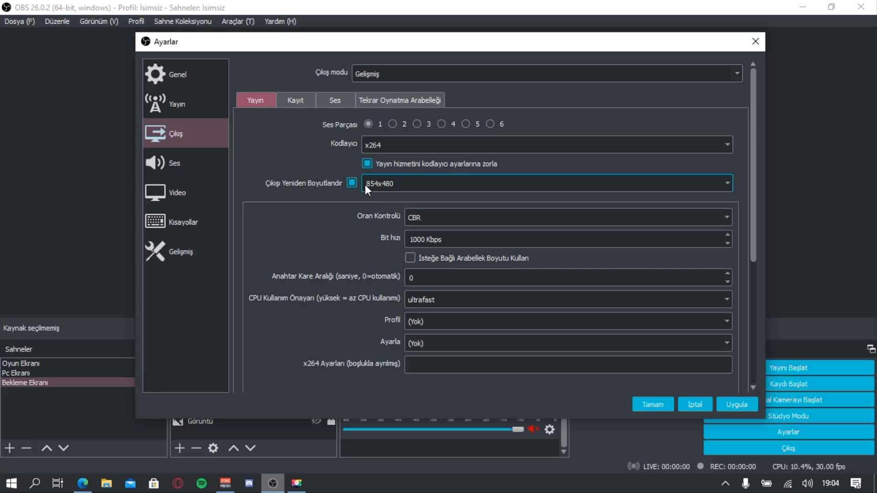
Switch to the browser and find the list of resolutions on the YouTube Help page about live encoder settings.
key(alt+Tab)
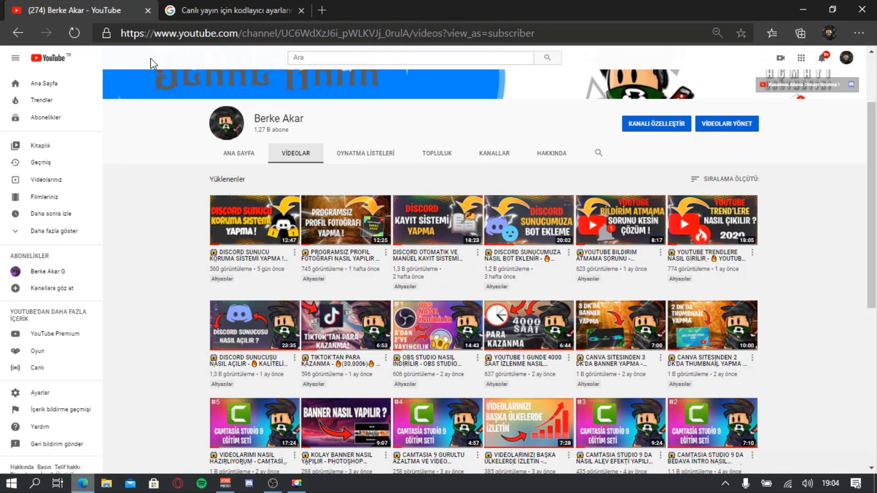
click(193, 8)
scroll(252, 219, down, 10)
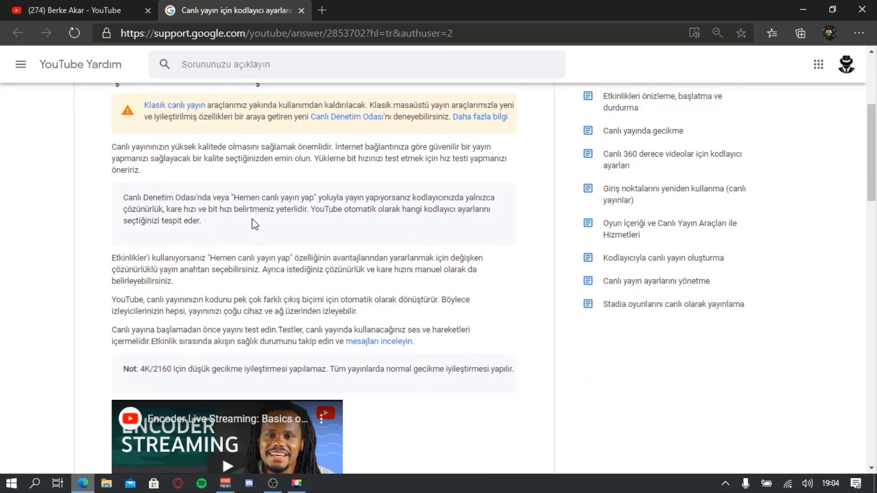
scroll(252, 222, down, 8)
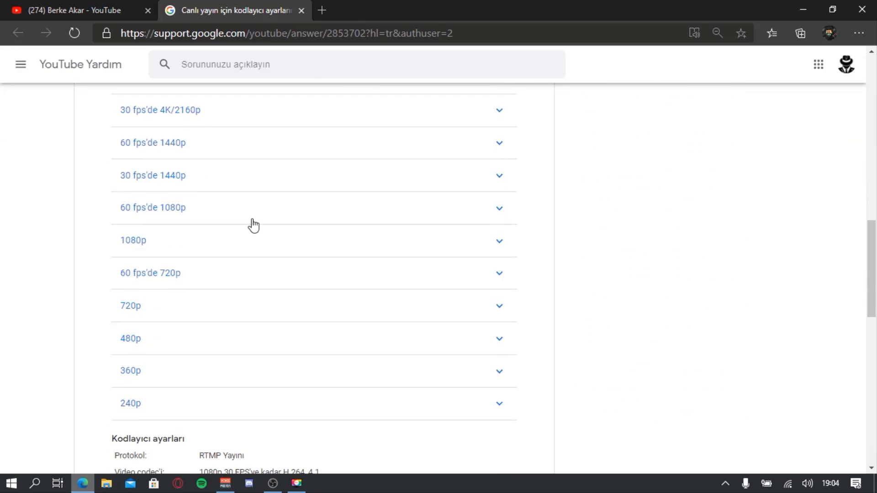
scroll(280, 261, up, 3)
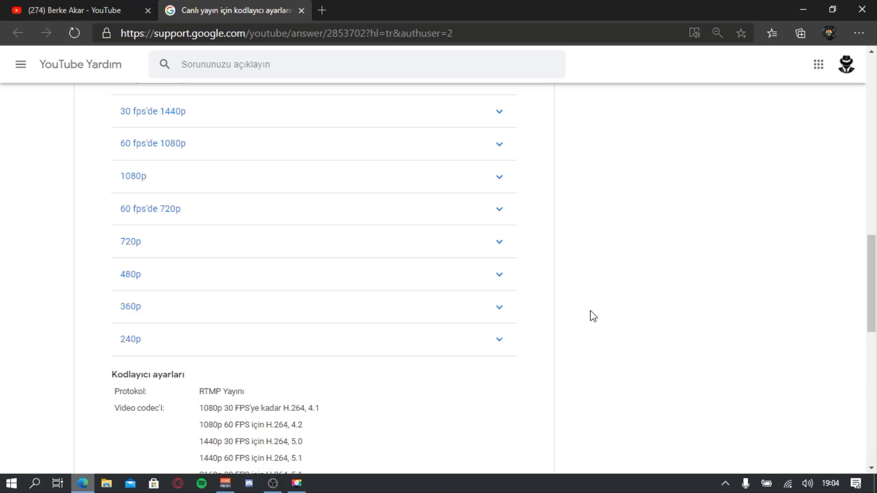
scroll(593, 316, up, 1)
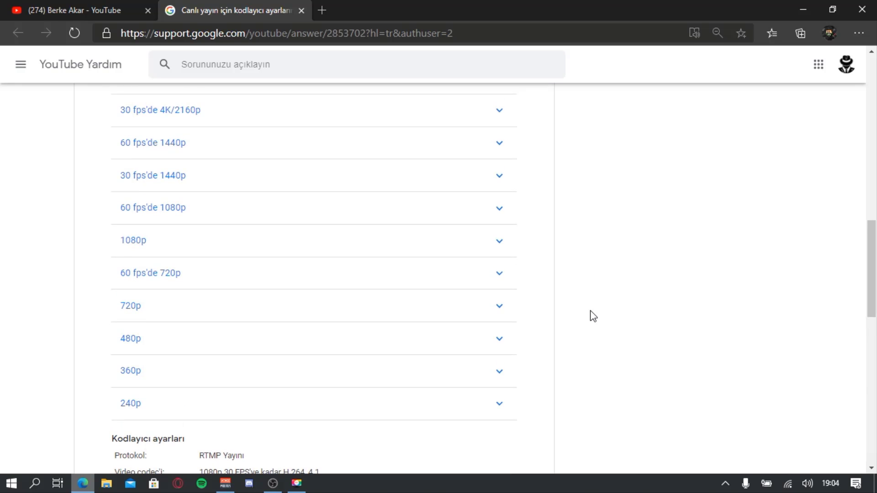
Check the stream bitrate in OBS Studio, and look up the 480p resolution on the YouTube Help page in the browser.
click(273, 483)
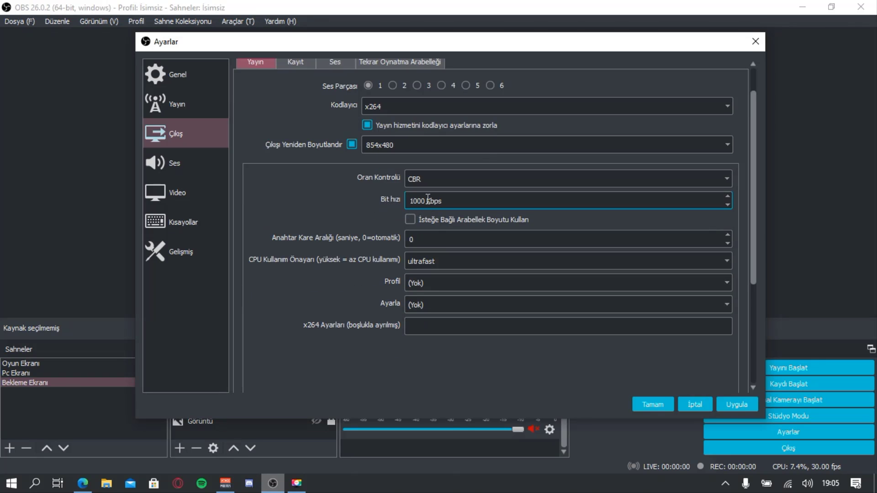
click(83, 483)
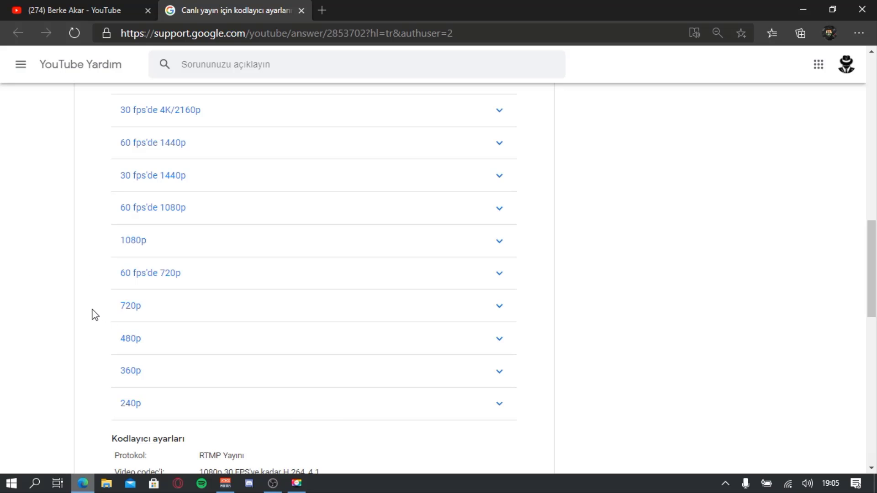
click(131, 337)
scroll(170, 321, down, 3)
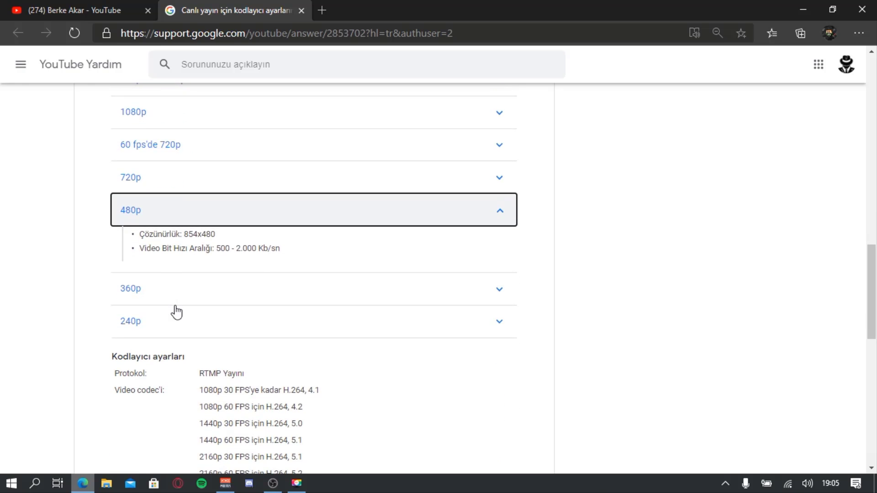
drag(214, 233, 186, 234)
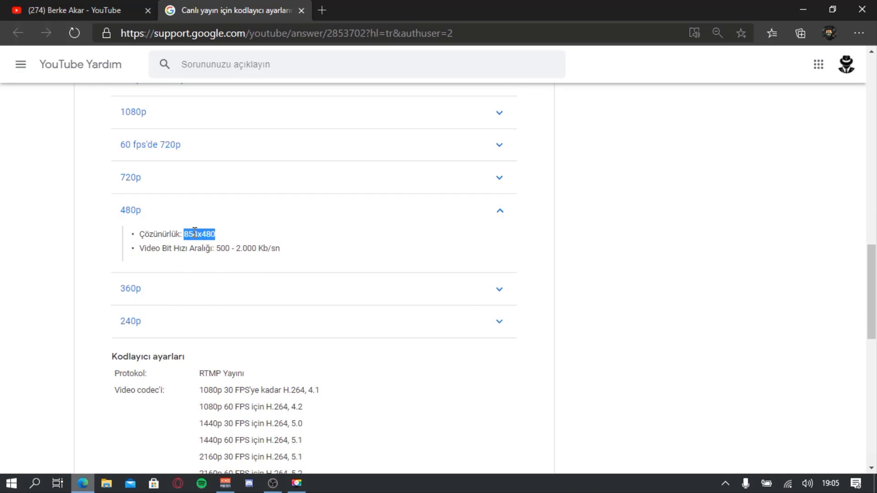
Switch to OBS Studio and compare the rescaled output resolution with the recommended 480p size.
click(273, 484)
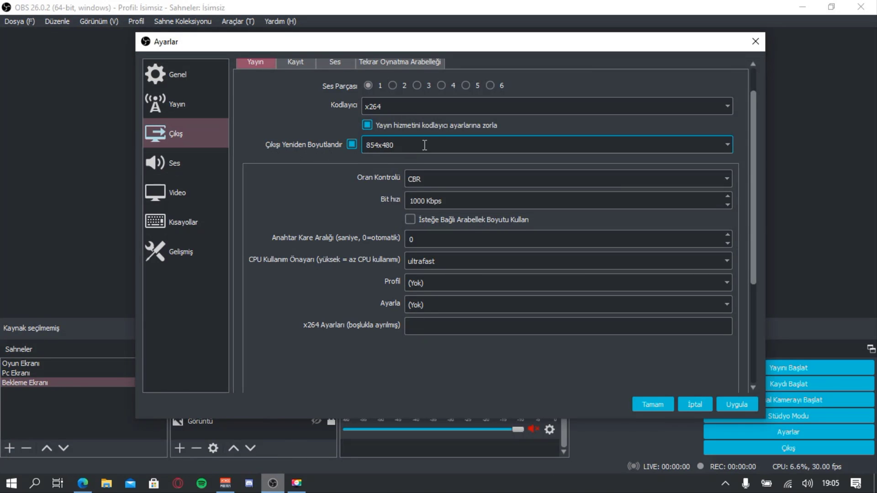
drag(405, 143, 359, 142)
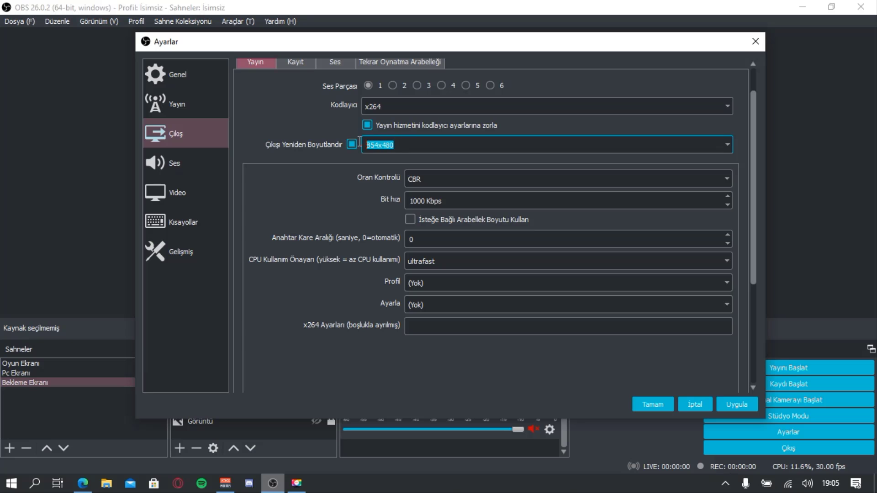
key(Right)
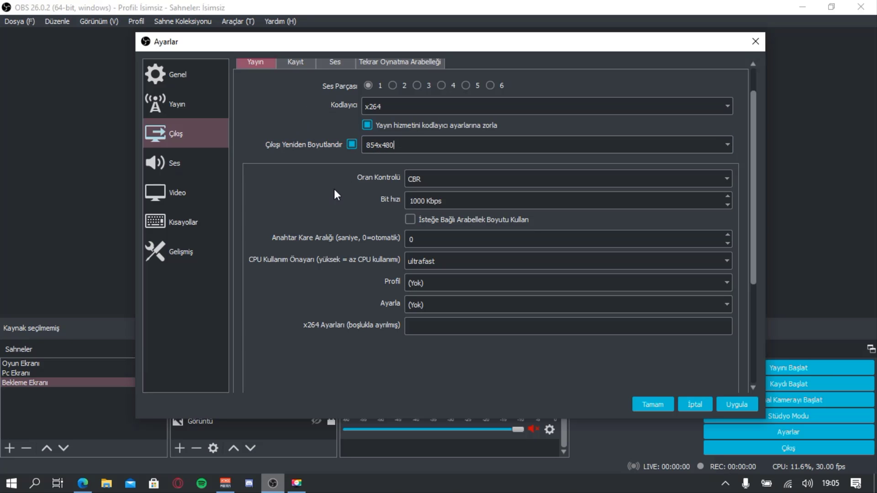
Back on the YouTube Help page in the browser, examine the recommended video bitrate ranges for 480p, 360p and 720p.
click(83, 483)
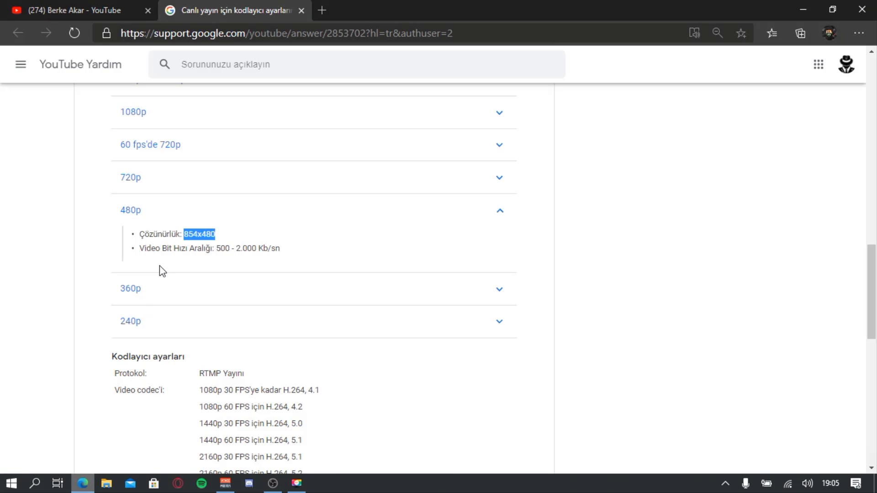
drag(141, 248, 190, 245)
click(193, 249)
drag(216, 248, 252, 250)
click(260, 279)
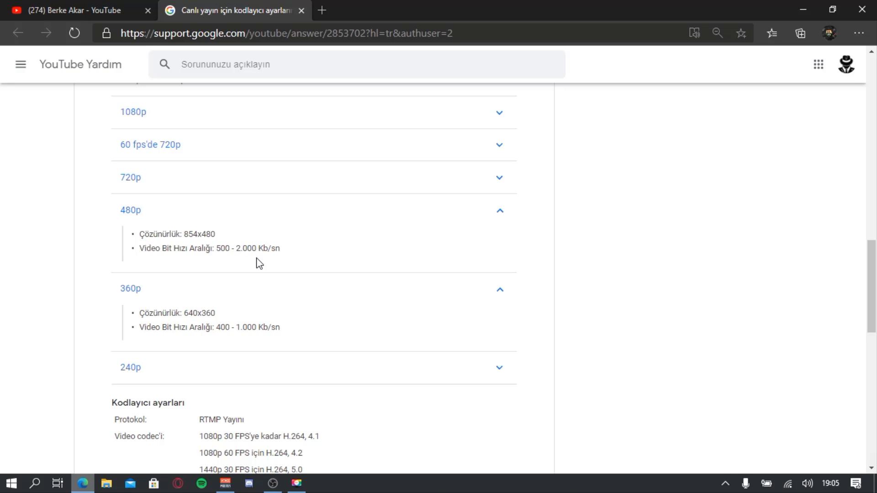
click(128, 179)
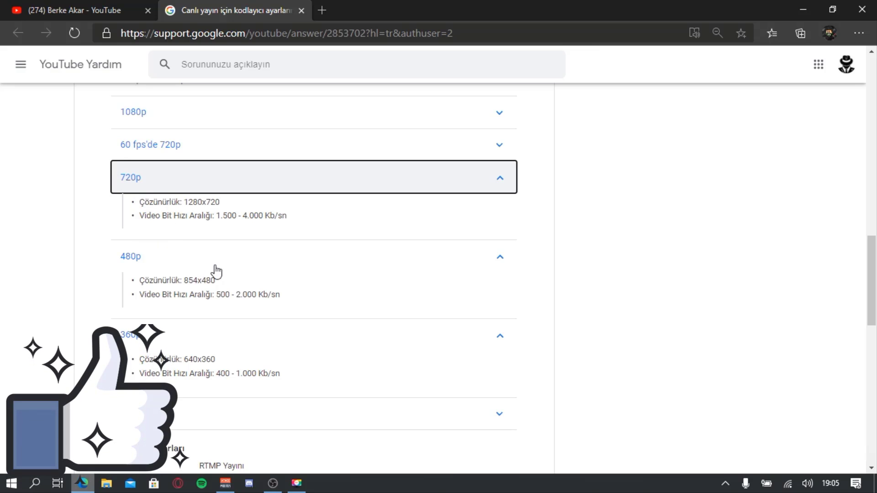
Compare the 480p and 720p bitrate limits on the YouTube Help page with the stream bitrate in OBS Studio.
drag(236, 294, 259, 294)
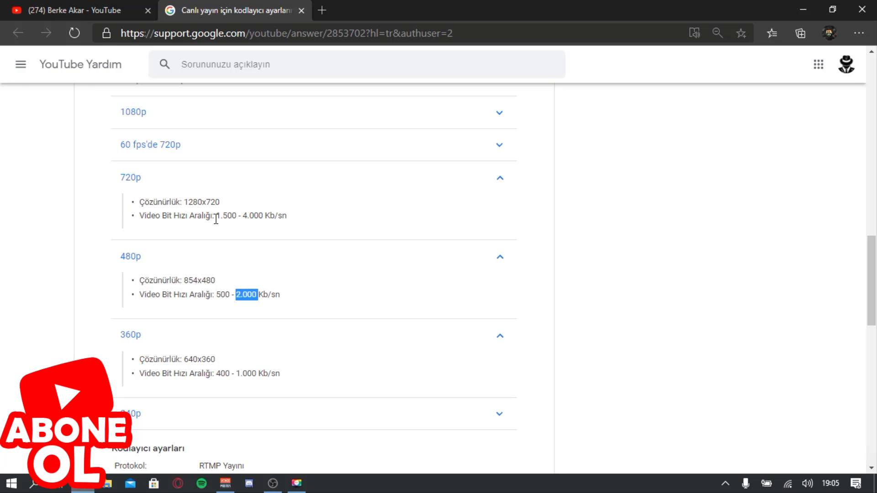
drag(216, 215, 236, 217)
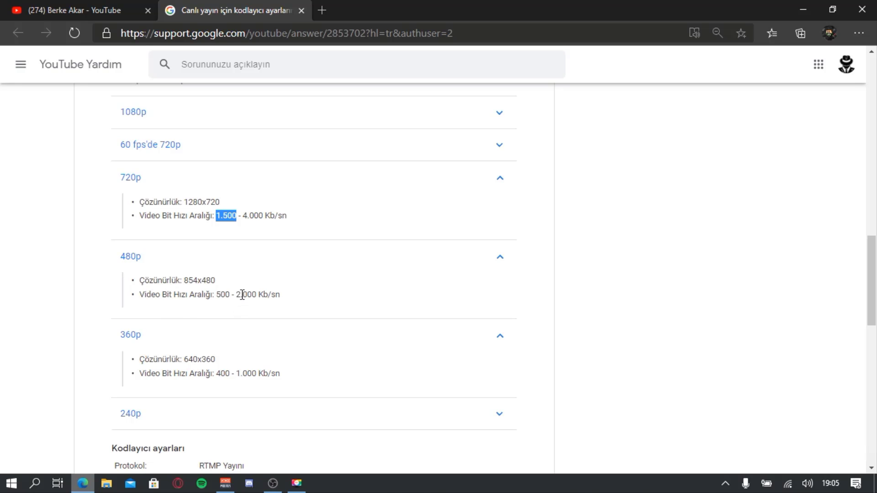
click(273, 483)
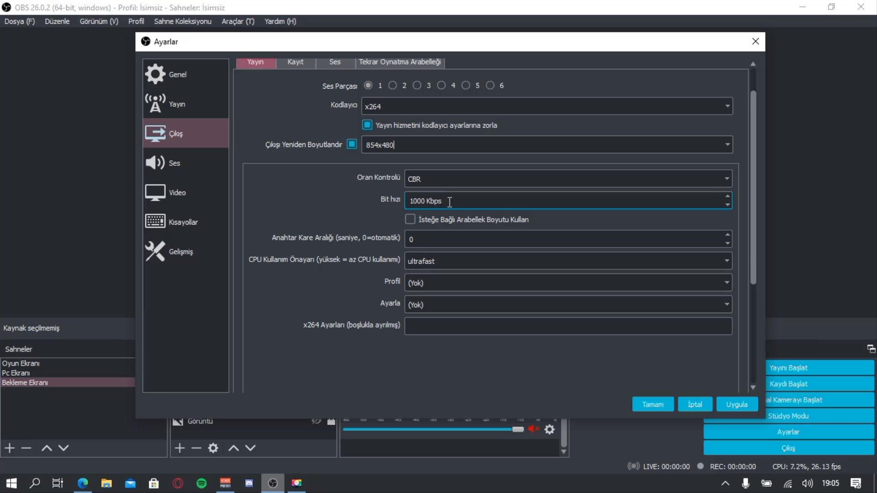
click(416, 201)
double_click(416, 201)
Switch to the browser and search the web for "speed test" in a new tab.
click(83, 484)
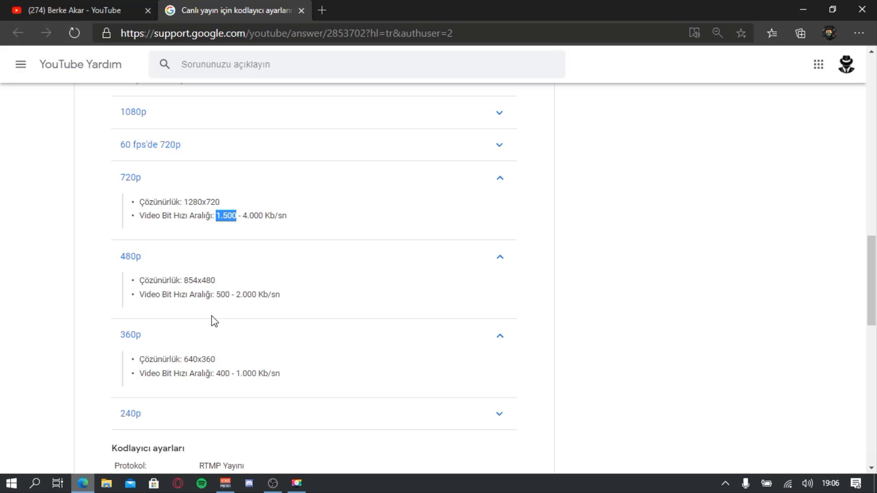
click(325, 7)
text(speed)
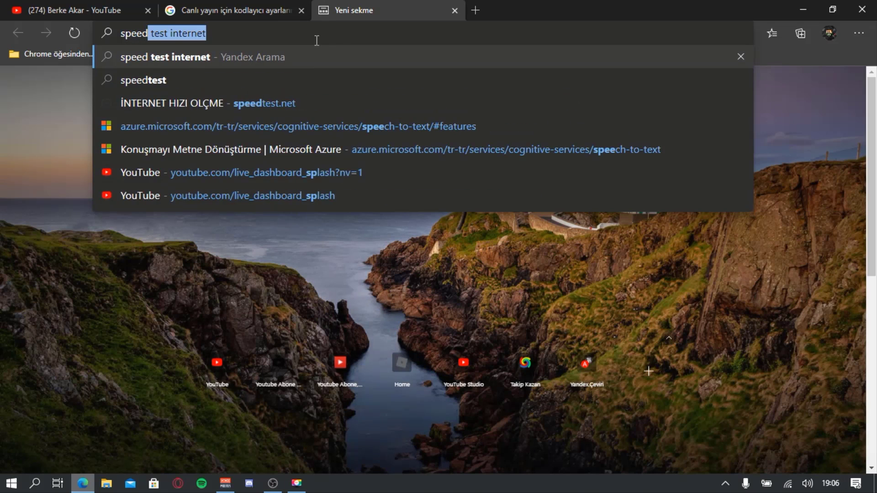
text( test)
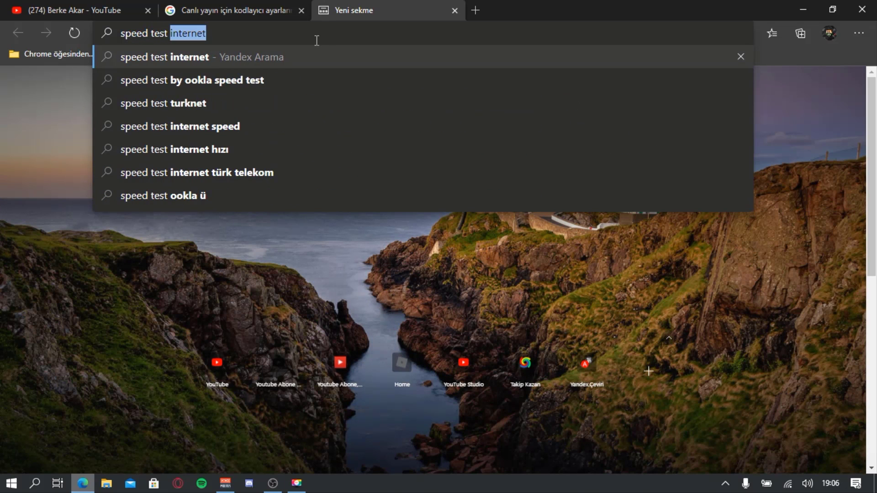
key(BackSpace)
key(Return)
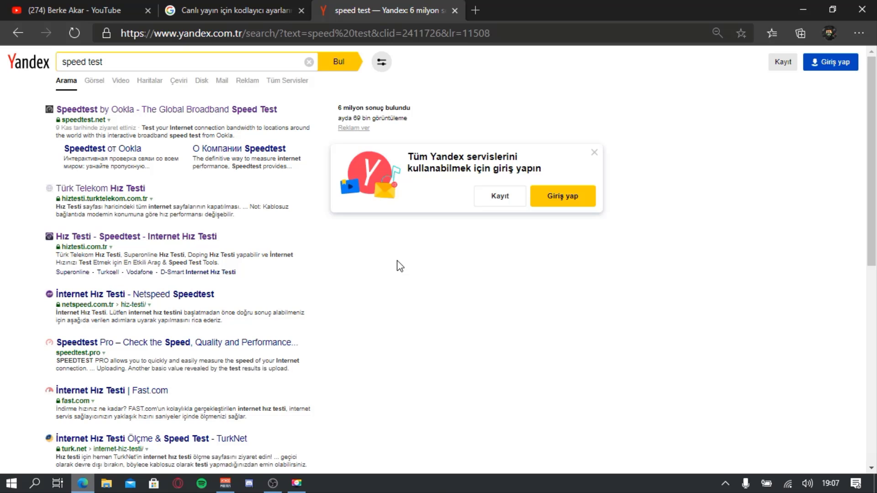
Look up the 720p resolution on the YouTube Help page and set the rescaled output in OBS Studio to 1280x720.
click(211, 4)
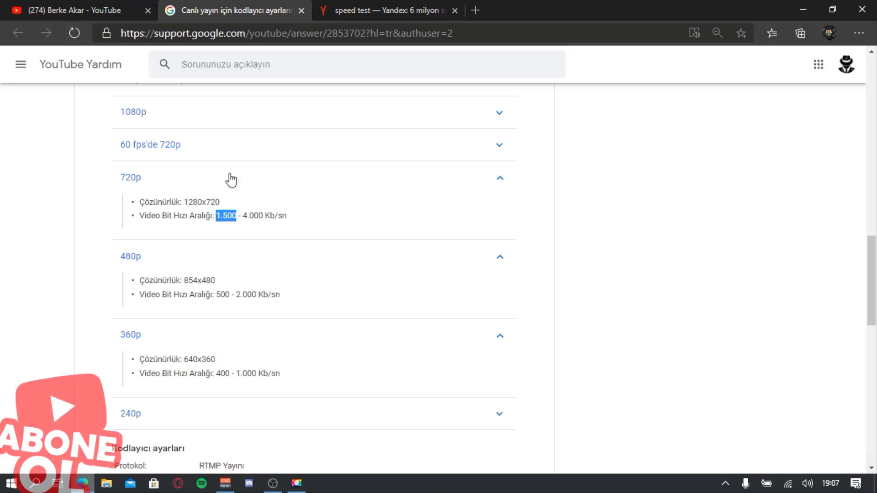
drag(222, 202, 187, 201)
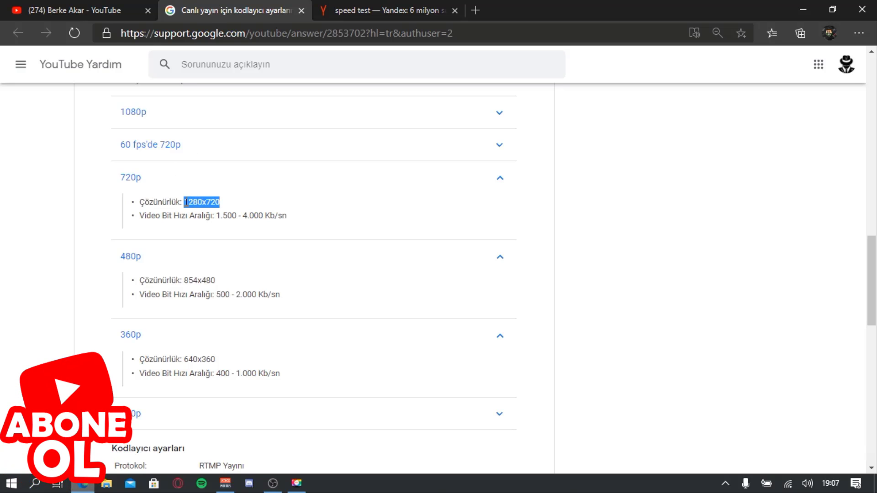
click(273, 483)
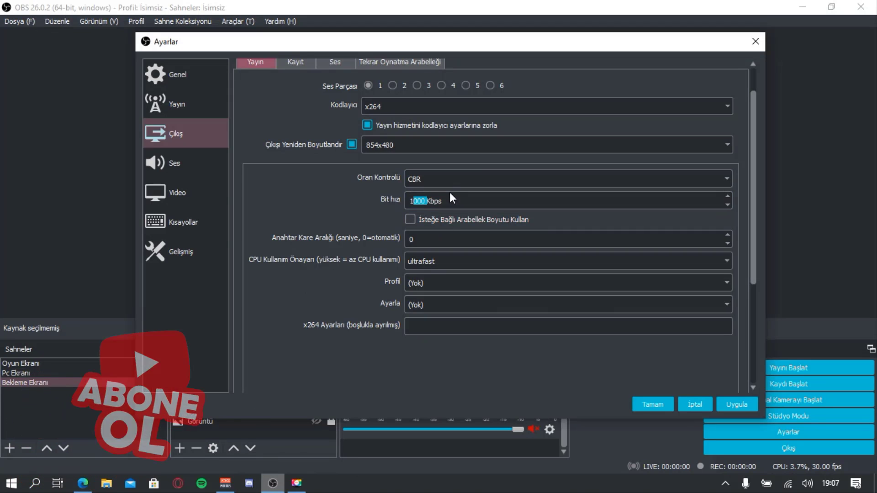
drag(407, 145, 363, 149)
text(1280x720)
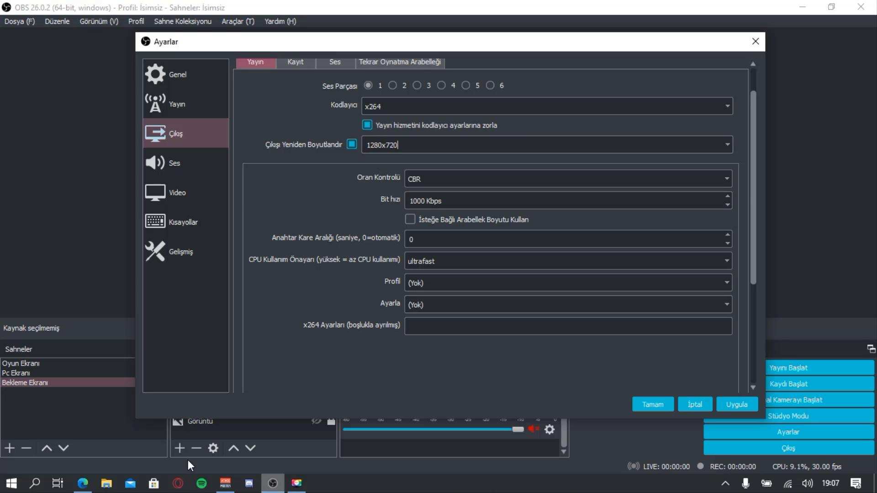
Check the 720p bitrate range on the YouTube Help page in the browser and set the stream bitrate in OBS Studio to 2000 Kbps.
click(82, 483)
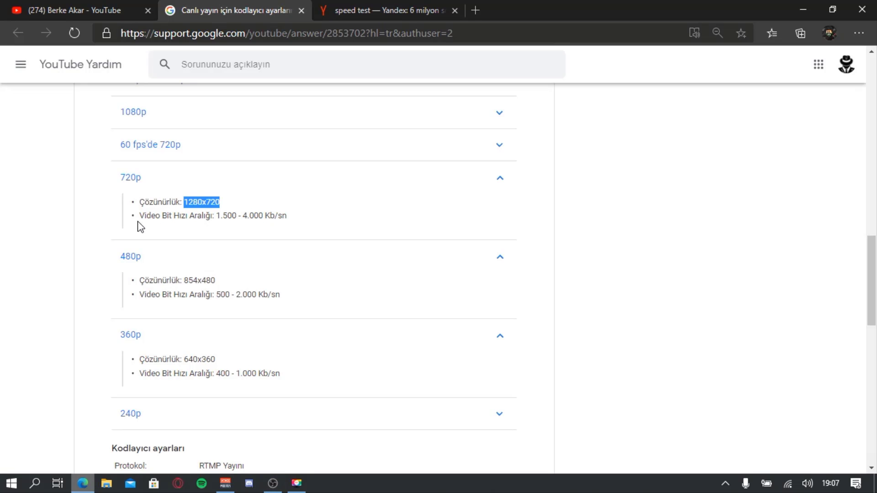
drag(216, 215, 263, 216)
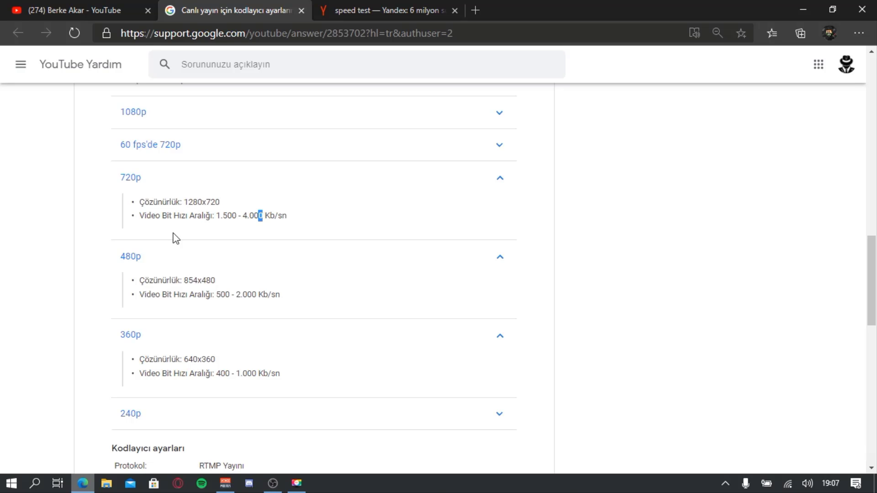
click(273, 483)
drag(449, 201, 378, 204)
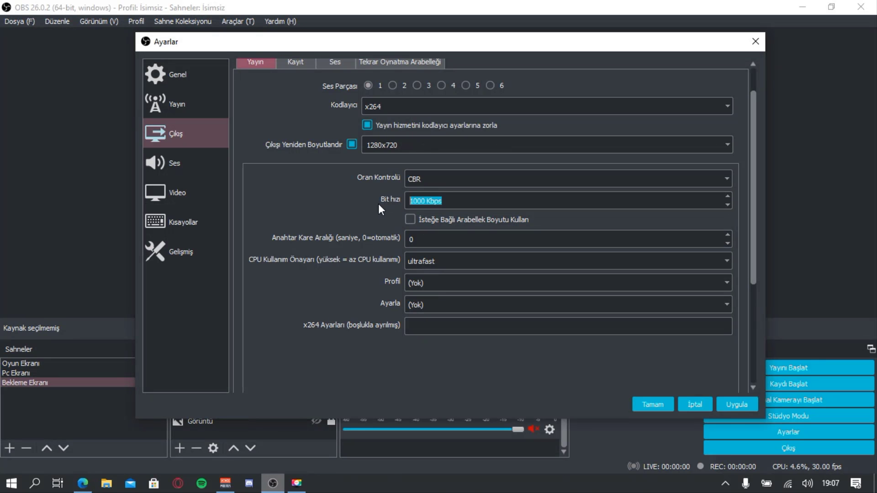
key(BackSpace)
text(2000)
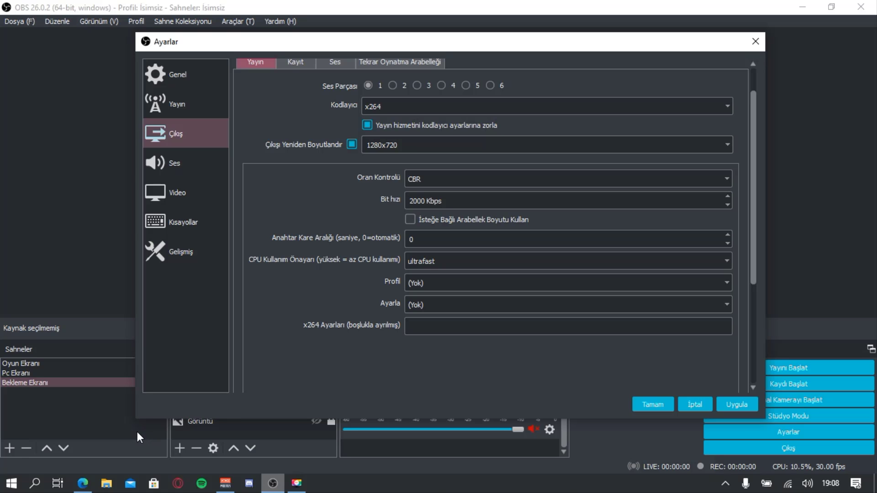
Look up the 480p resolution on the YouTube Help page in the browser and set the rescaled output in OBS Studio to 854x480.
click(82, 483)
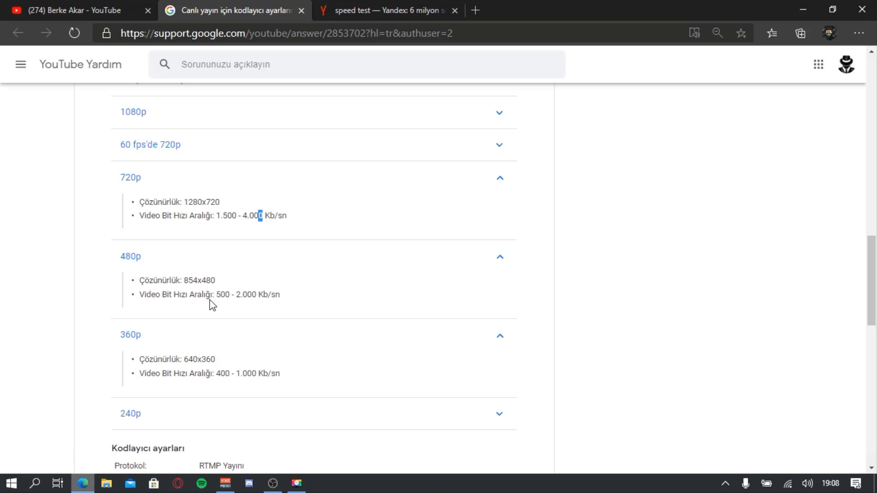
double_click(212, 280)
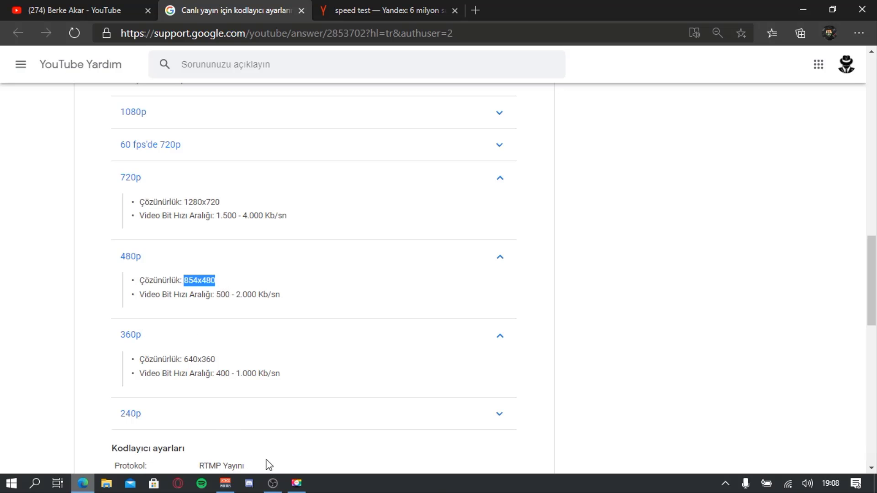
click(273, 484)
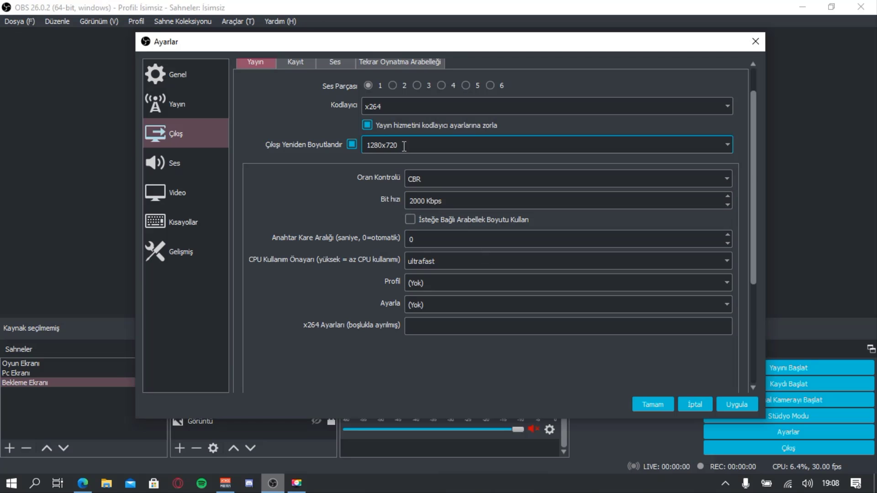
drag(415, 145, 354, 145)
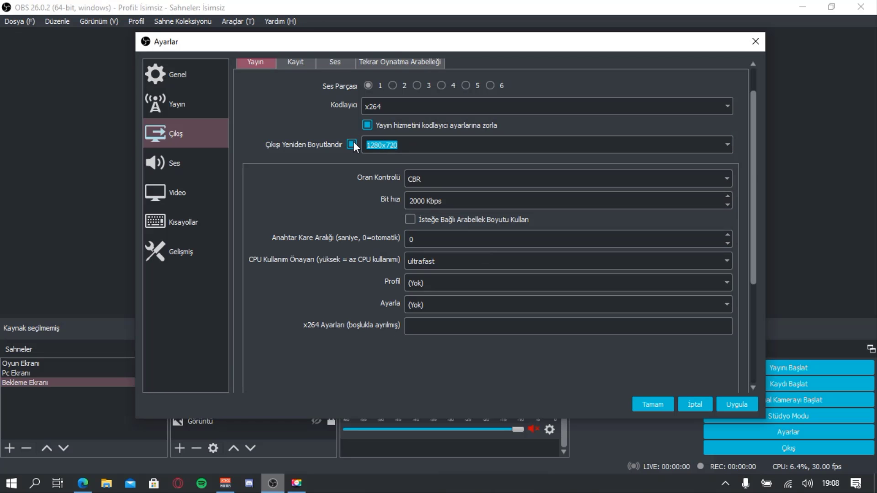
Check the 480p bitrate range on the YouTube Help page in the browser and set the stream bitrate in OBS Studio to 1000 Kbps.
click(83, 483)
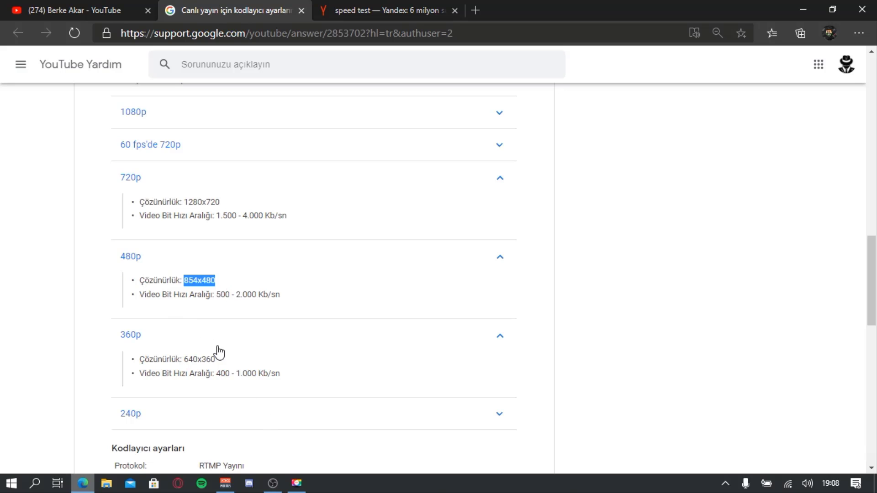
click(266, 486)
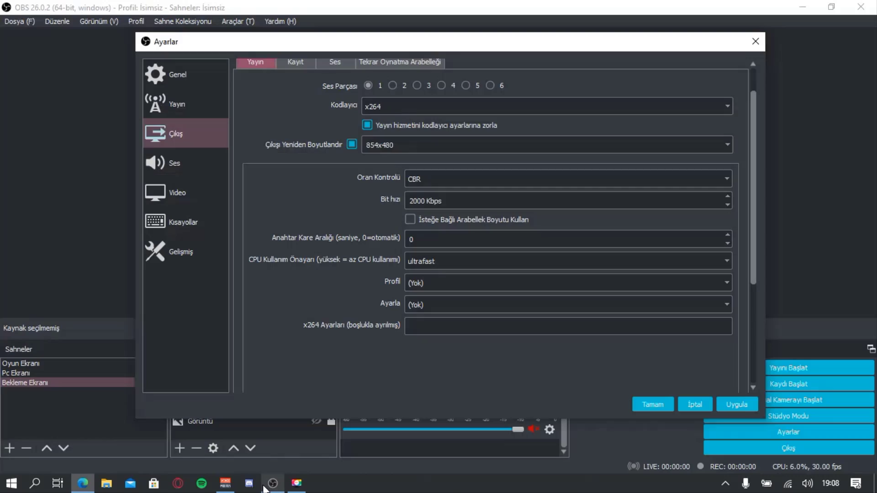
drag(444, 201, 389, 201)
text(50)
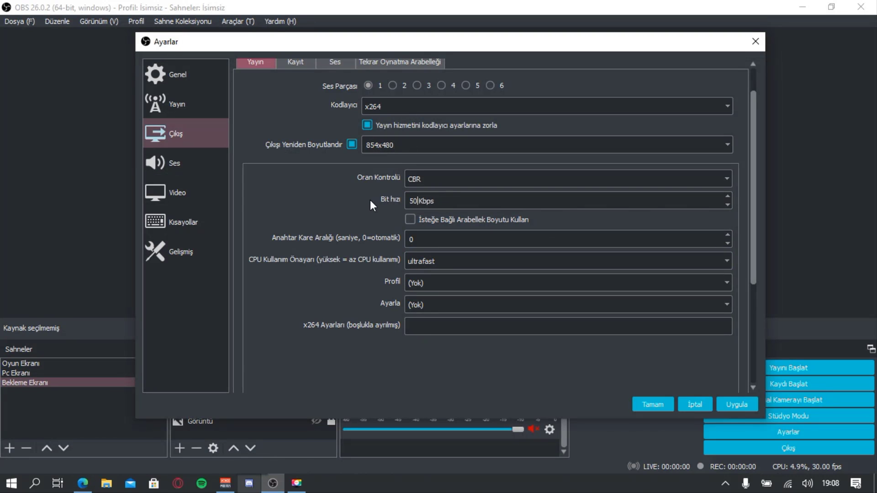
text(0)
key(BackSpace)
key(BackSpace)
key(BackSpace)
text(1000)
Examine the available rate control modes and CPU usage presets for the x264 stream encoder.
click(429, 179)
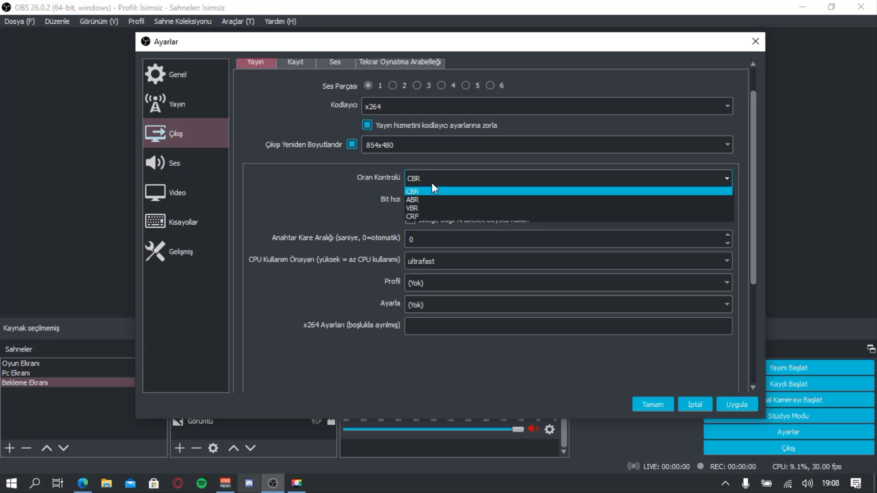
click(432, 183)
scroll(347, 269, down, 2)
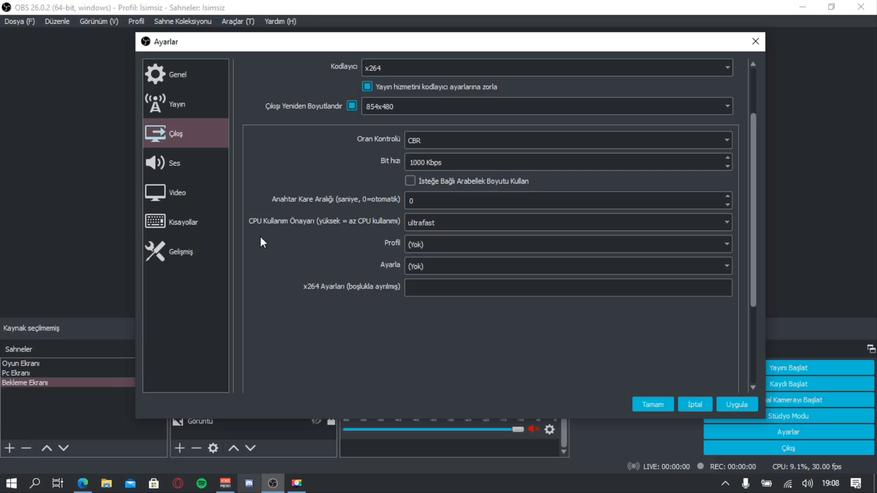
click(454, 221)
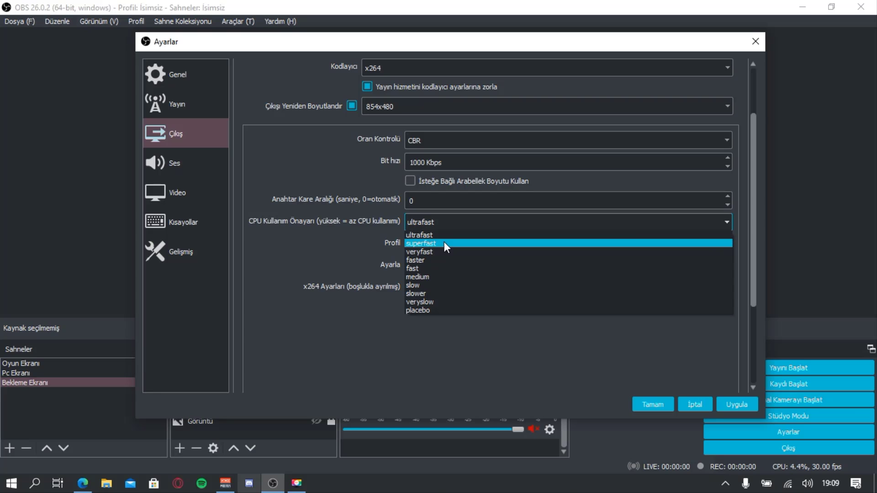
click(306, 261)
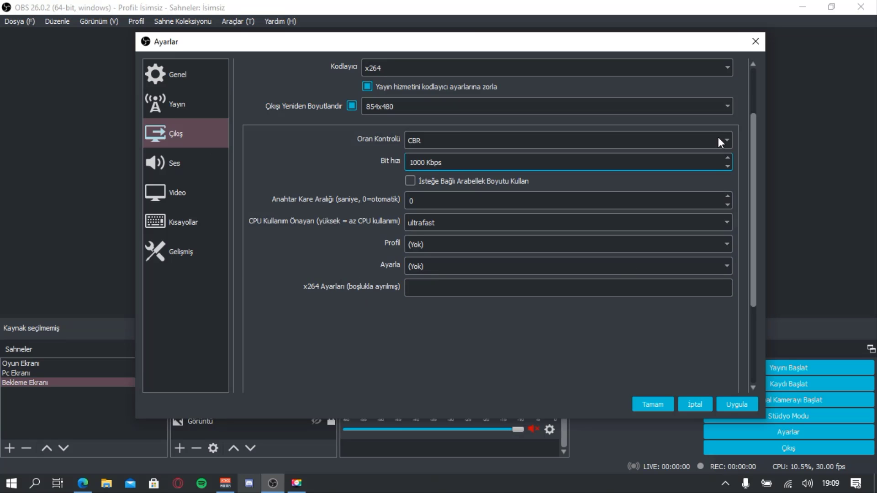
Close the settings window and discard the unsaved changes.
click(751, 43)
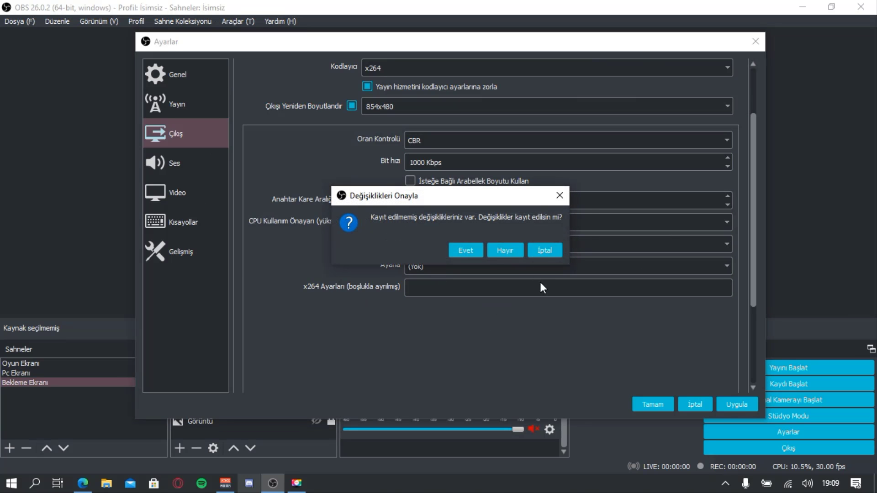
click(508, 245)
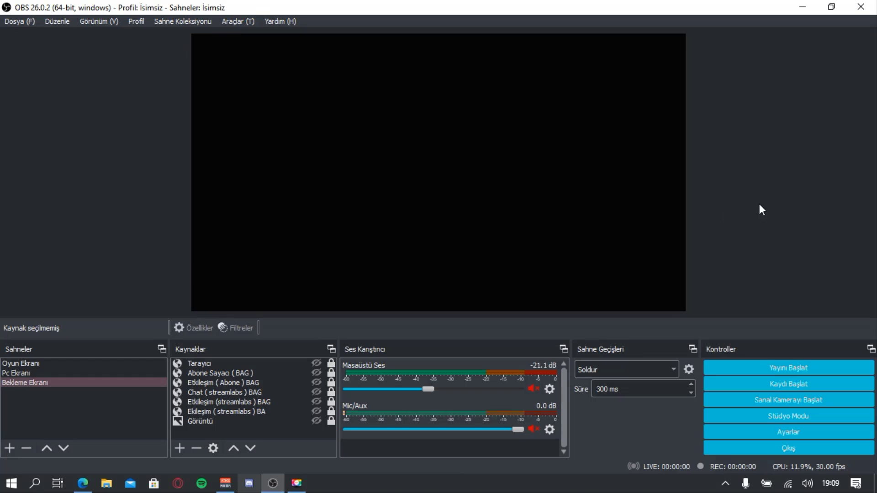